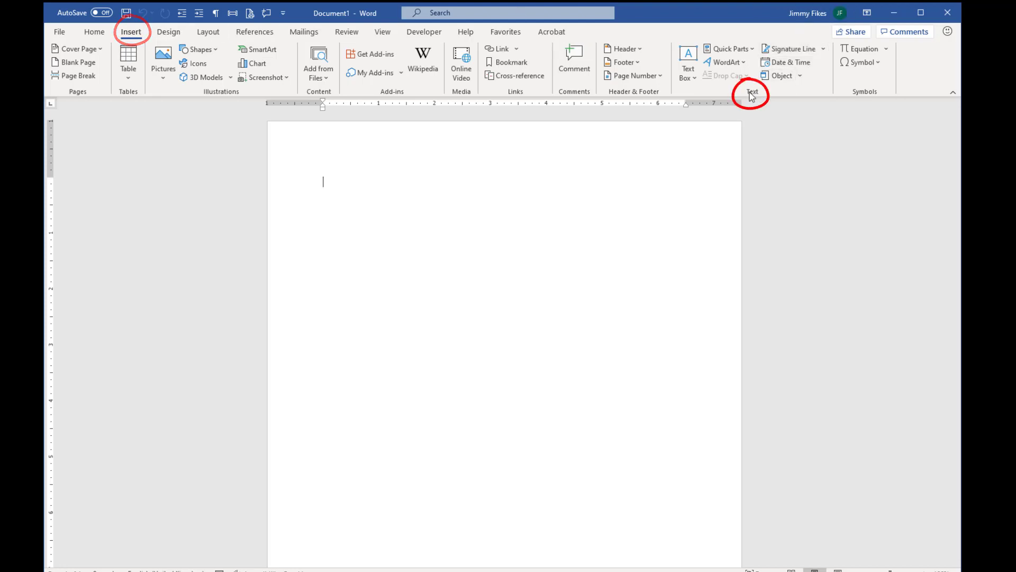
Insert the text of Weekdays.txt from the File Extensions folder, filtering the file list to Text Files (*.txt)
left_click(802, 77)
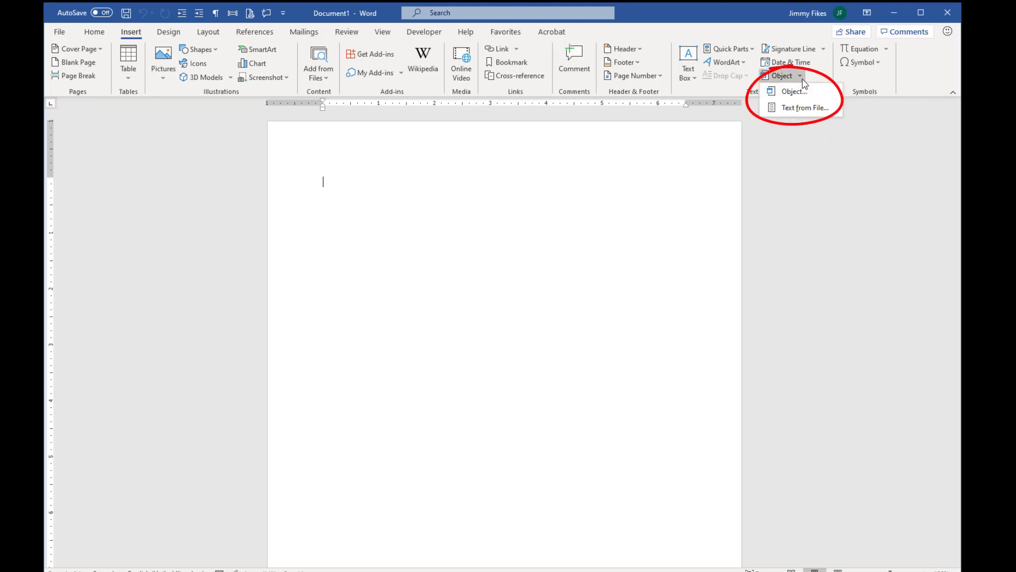
left_click(805, 108)
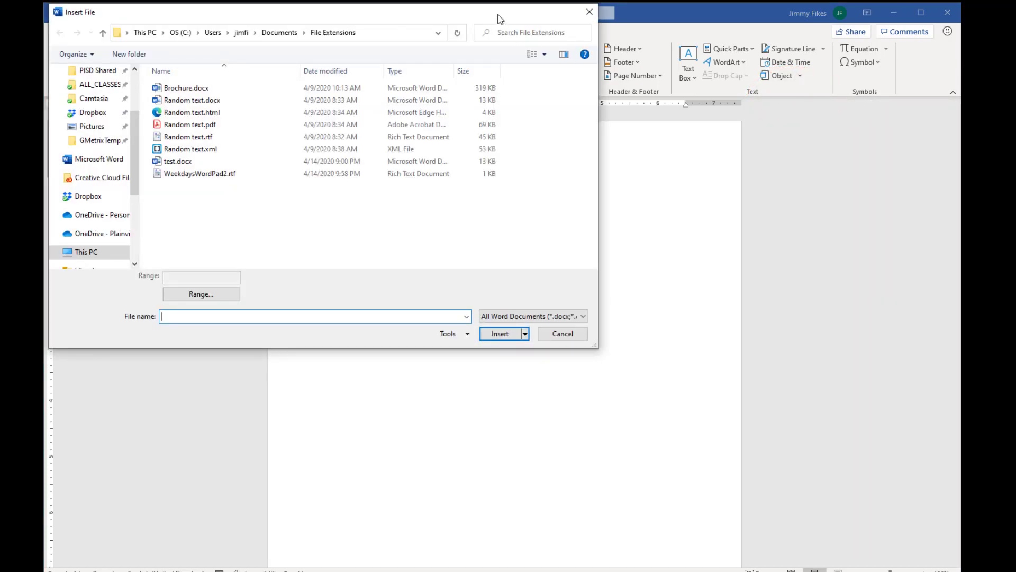
left_click_drag(500, 18, 680, 56)
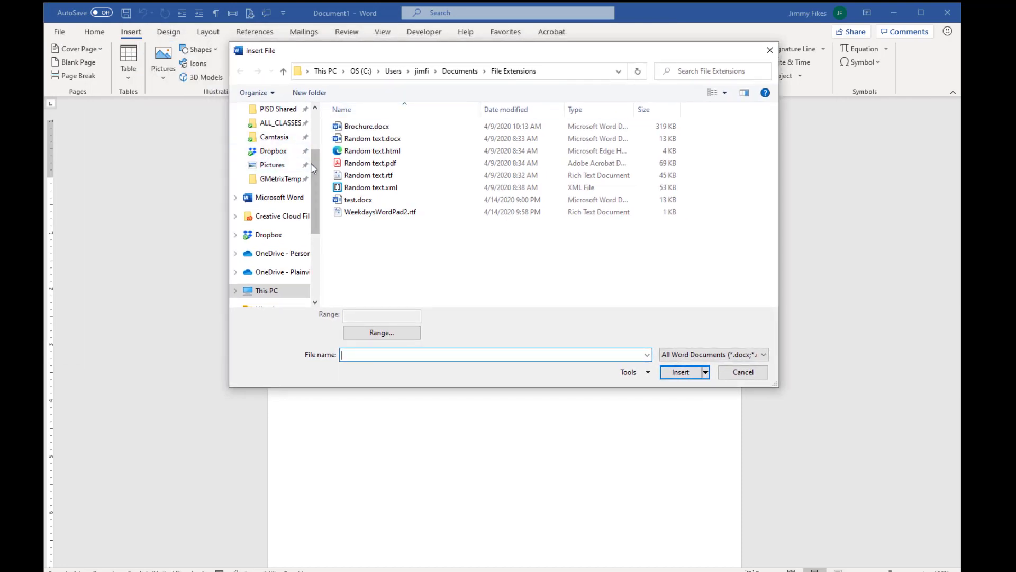
scroll(291, 159, "up", 3)
left_click(285, 160)
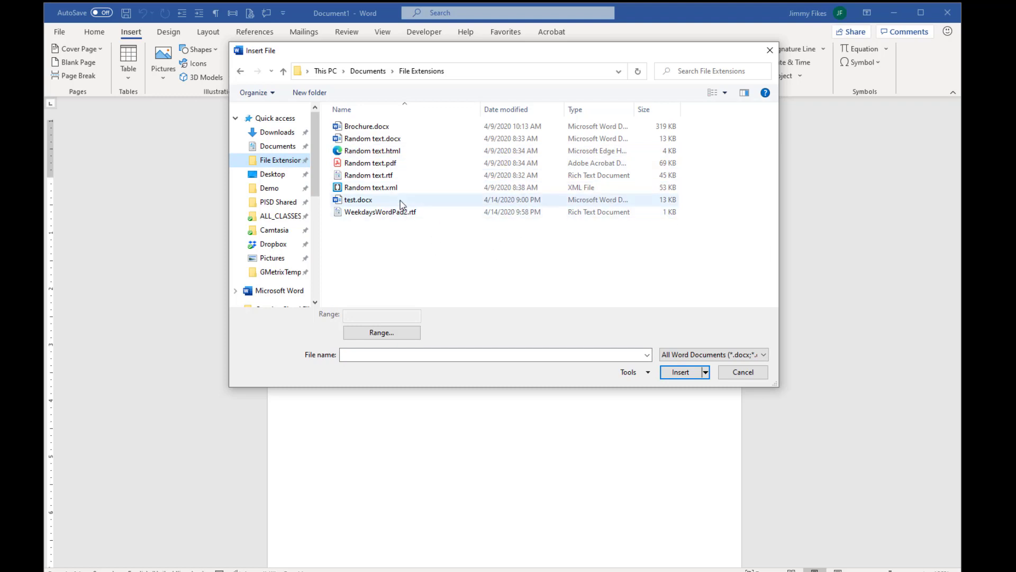
left_click(689, 354)
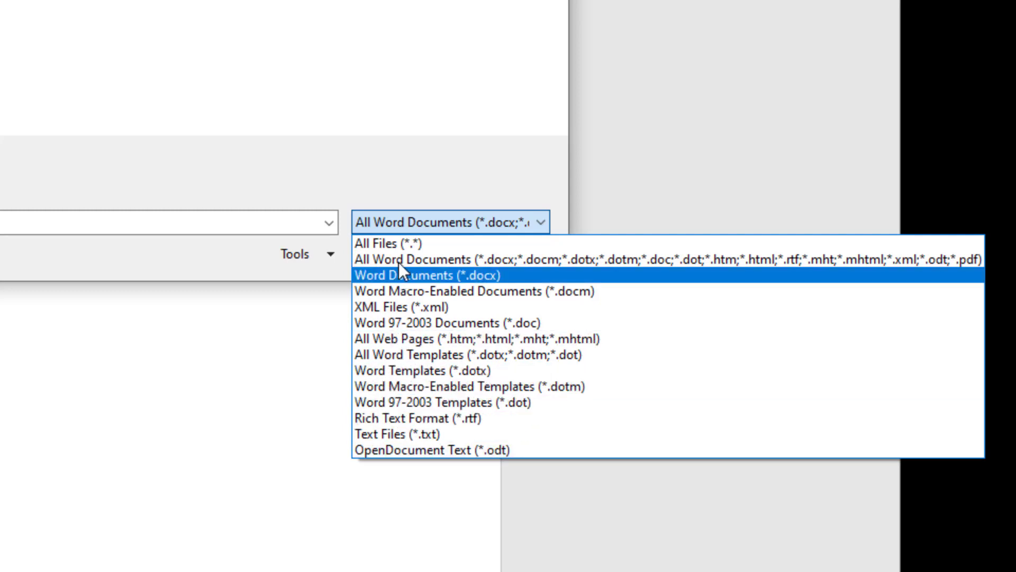
left_click(381, 434)
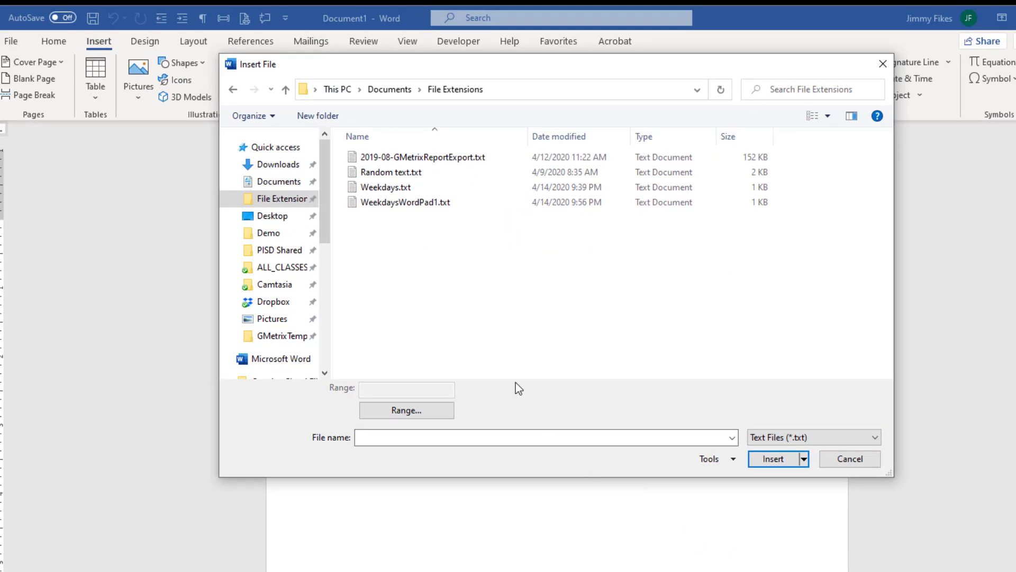
left_click(388, 187)
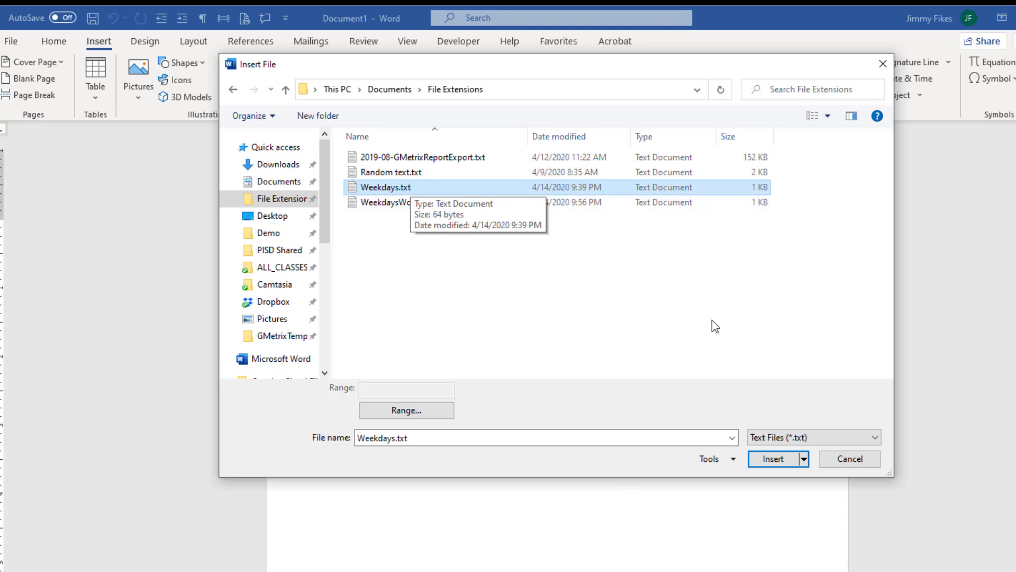
left_click(762, 462)
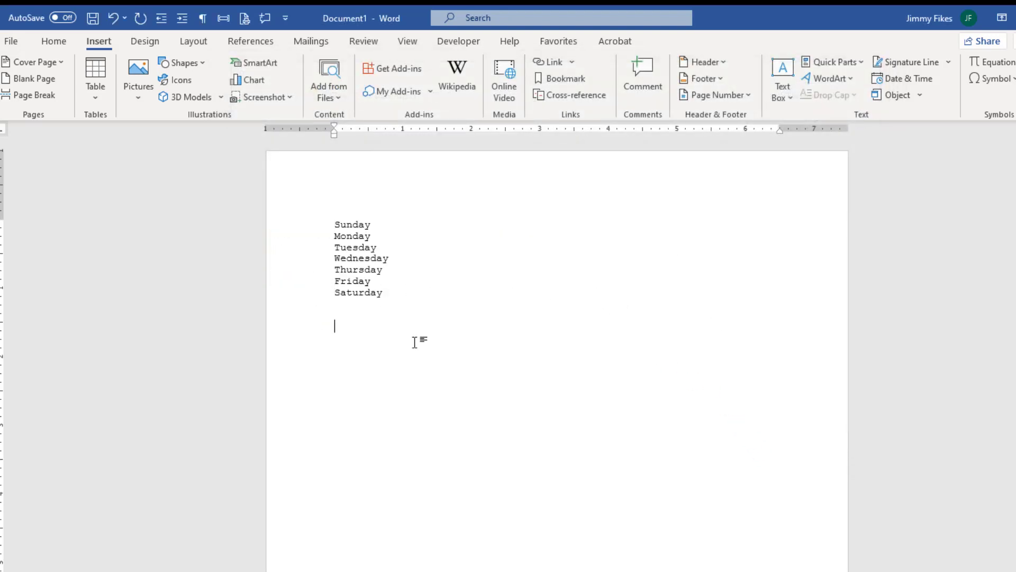
Delete the last three letters of Wednesday in the inserted list and retype them as "day"
left_click(371, 226)
left_click_drag(387, 291, 360, 233)
left_click(364, 247)
left_click(400, 258)
key("BackSpace")
key("BackSpace")
key("BackSpace")
type("day")
left_click(385, 315)
Examine the Create New and Create from File options for inserting an object, closing the dialog without inserting anything
left_click(923, 96)
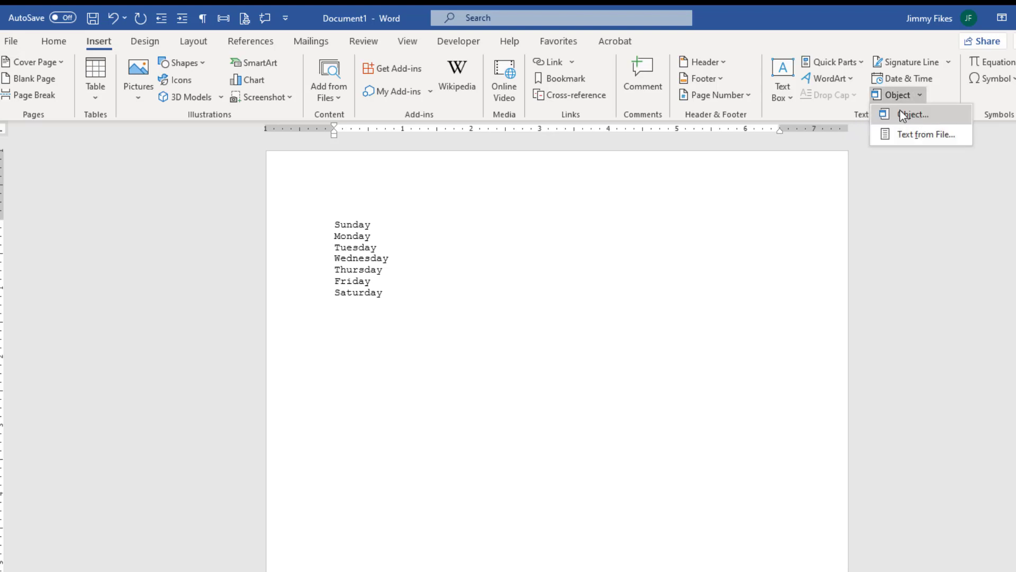
left_click(910, 116)
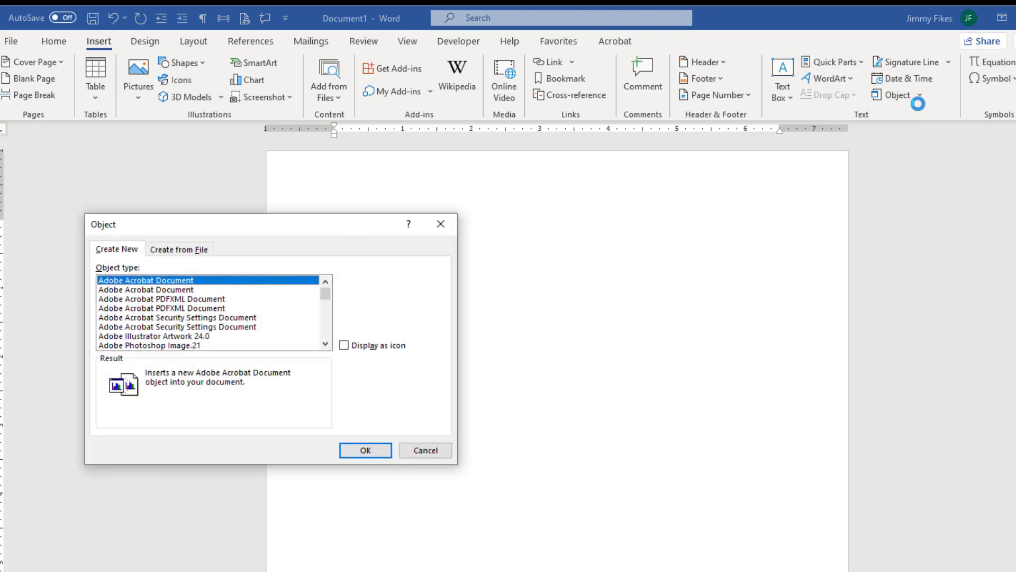
left_click_drag(349, 232, 602, 277)
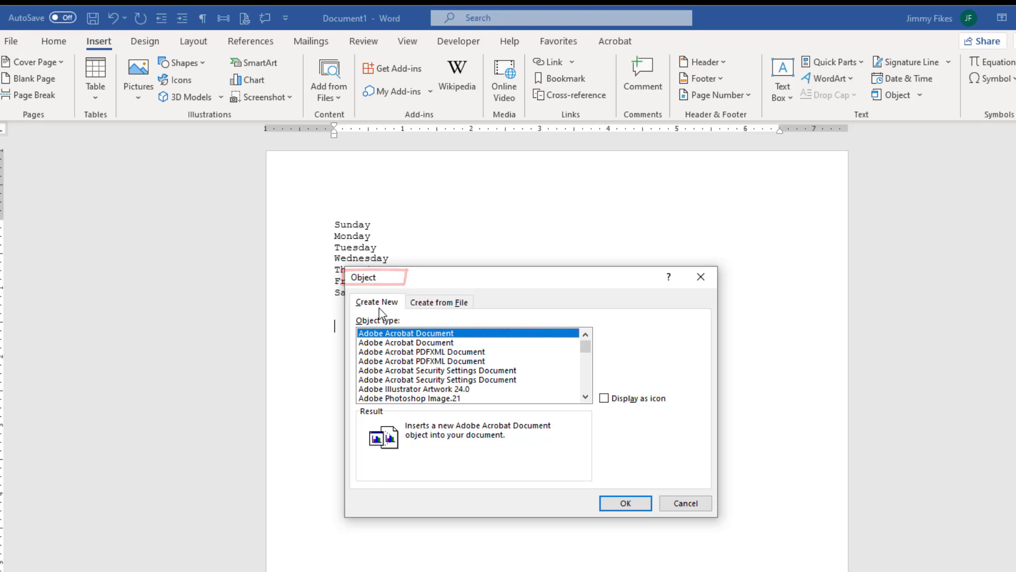
left_click(377, 305)
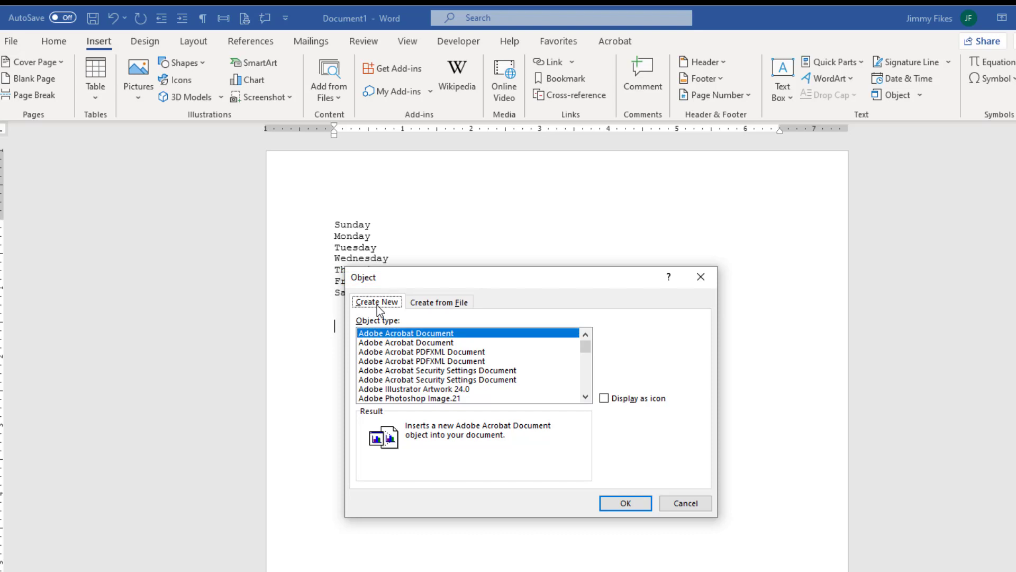
left_click(430, 305)
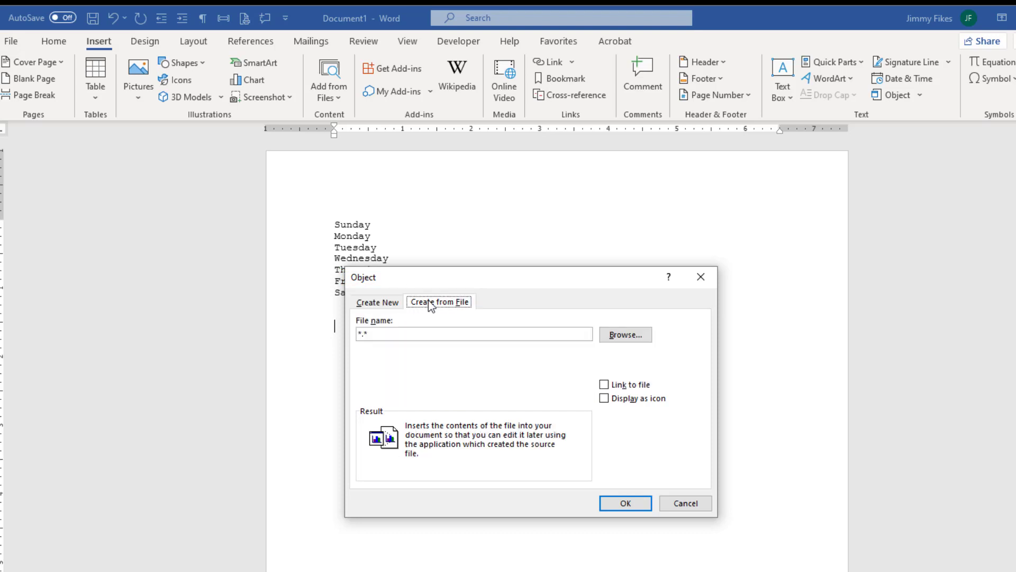
left_click(399, 302)
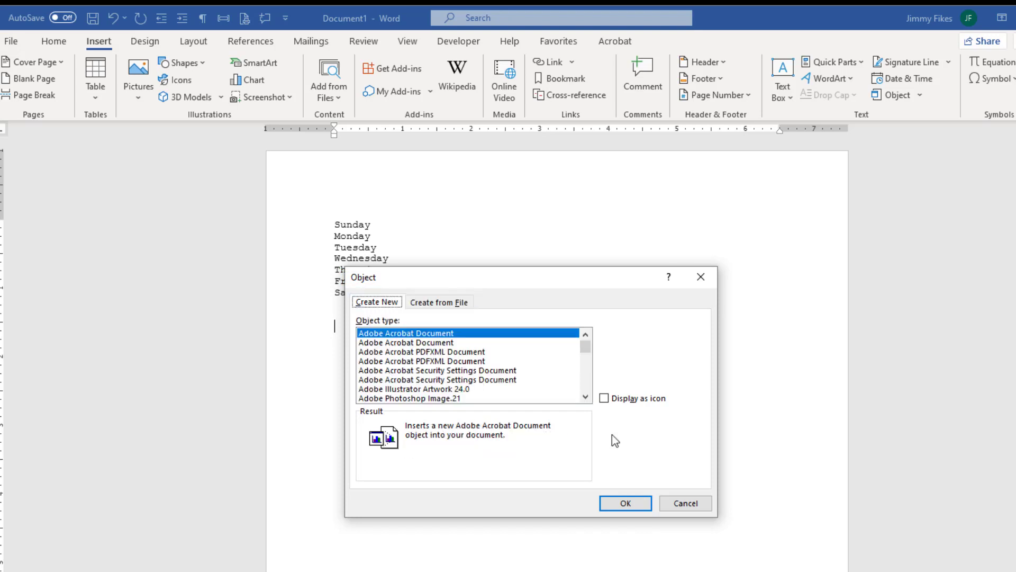
left_click(686, 504)
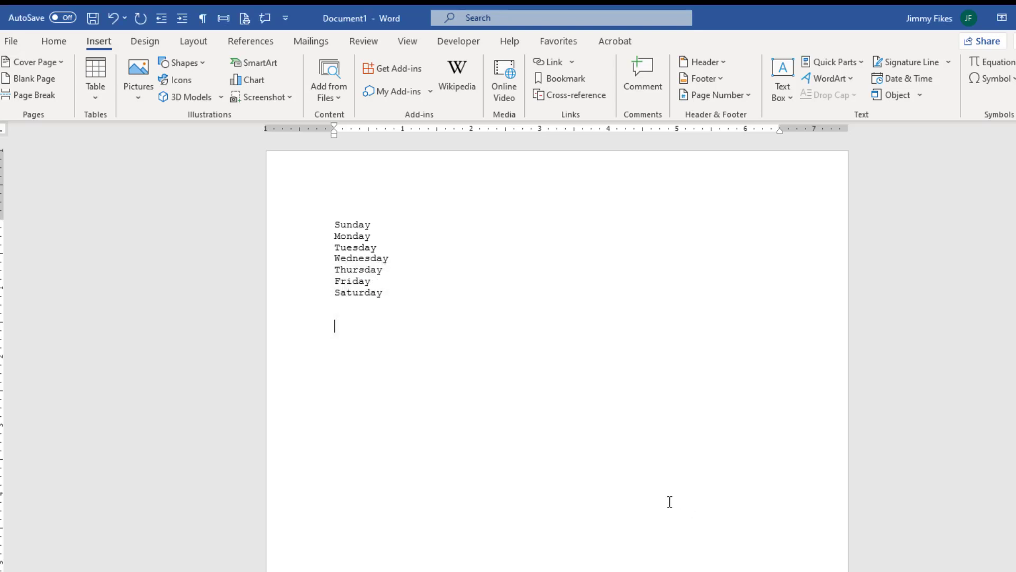
Insert a CreateDate field below the weekday list using the date format dddd, dd MMMM yyyy
left_click(335, 308)
key("Down")
key("Down")
left_click(863, 60)
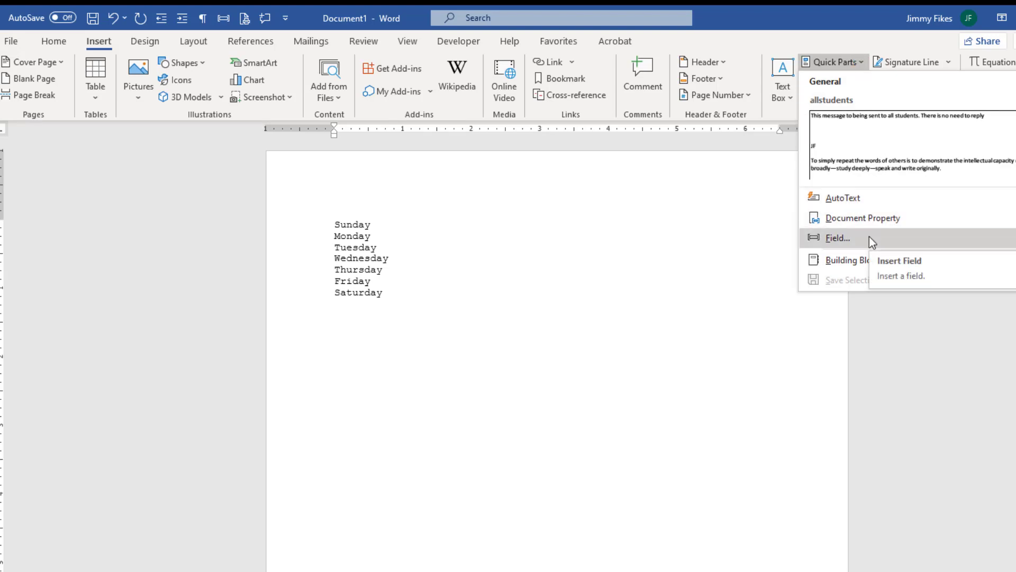
left_click(870, 240)
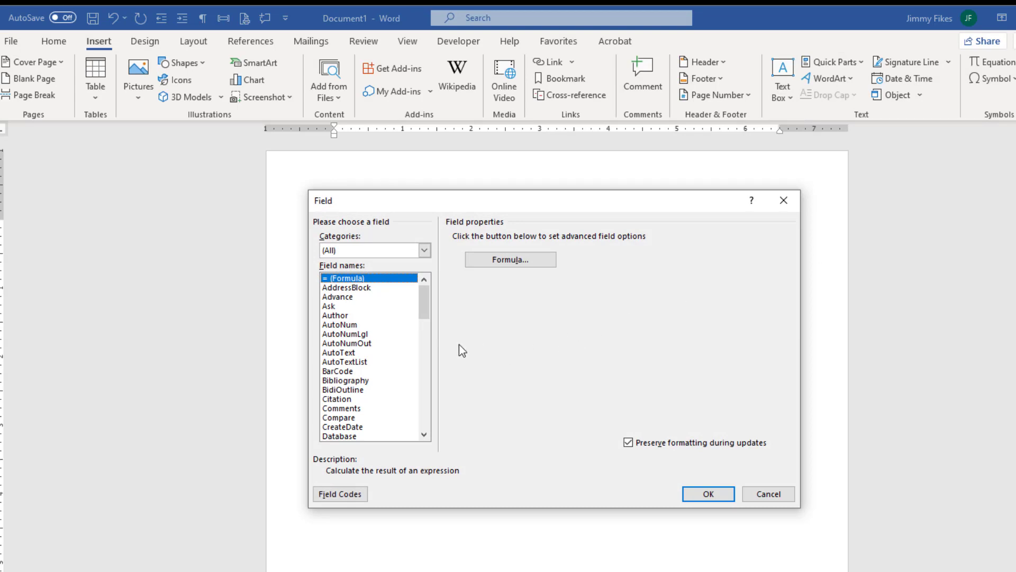
left_click(354, 427)
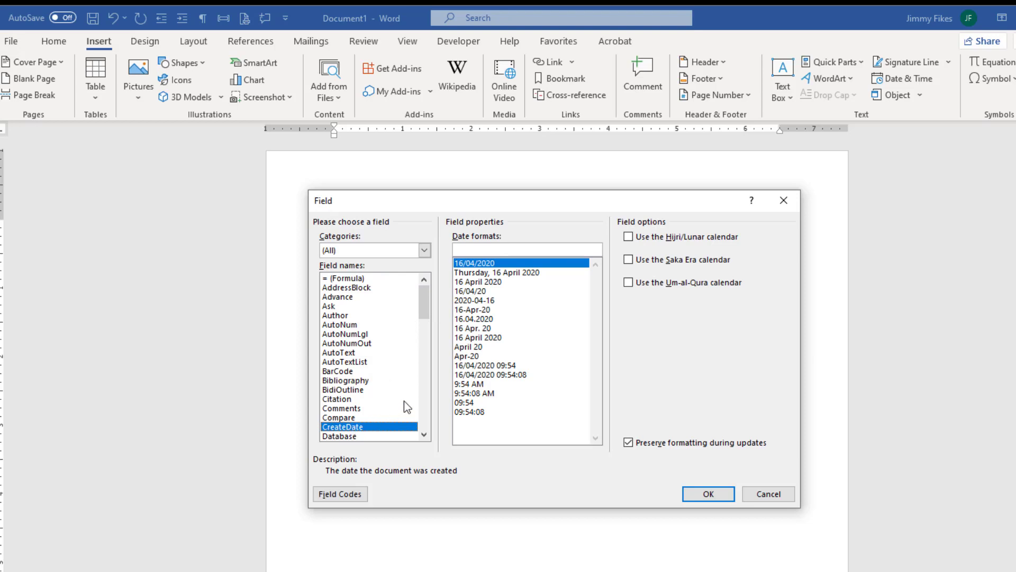
left_click(484, 273)
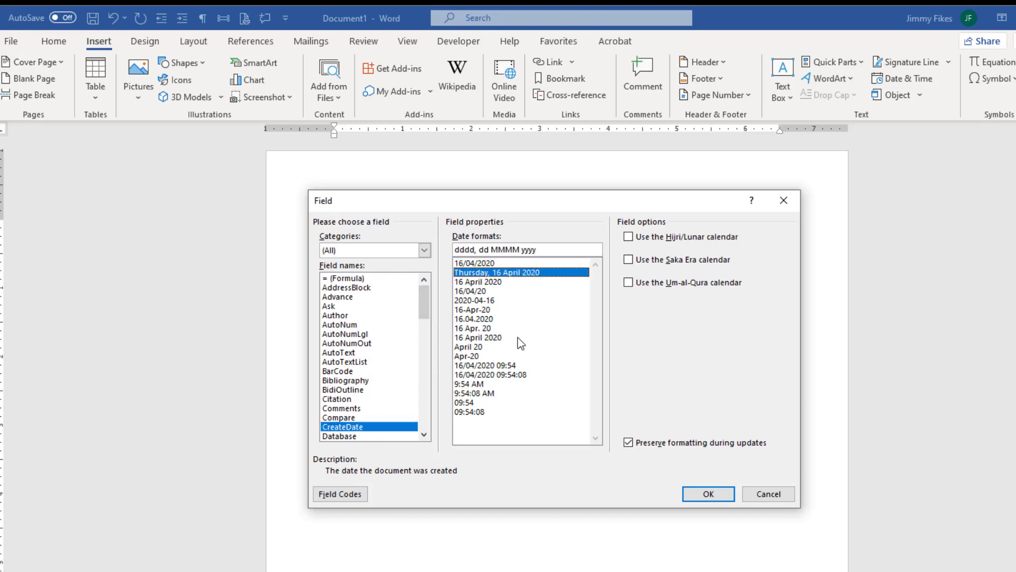
left_click(710, 495)
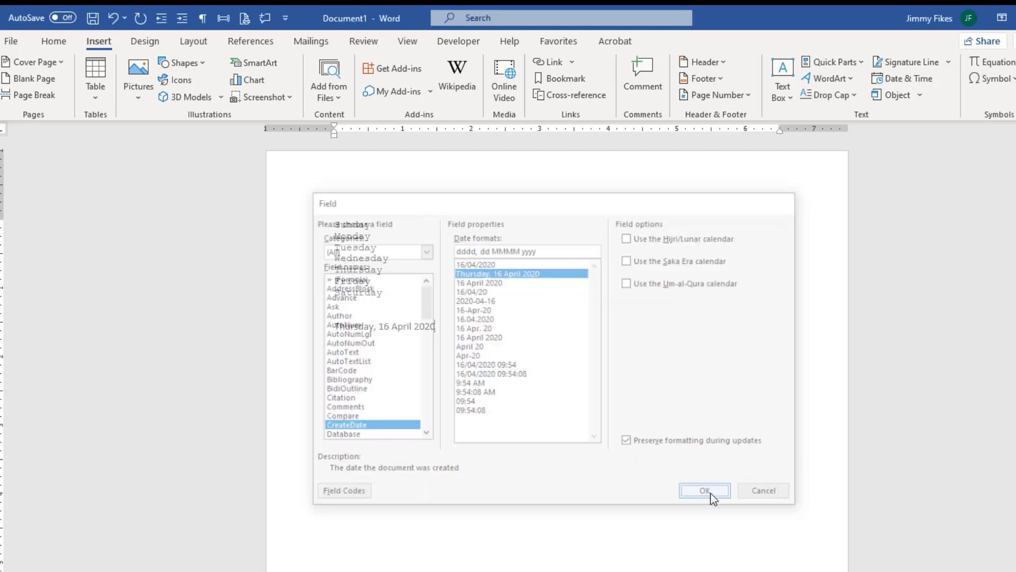
Display the field codes and examine the date format in the CREATEDATE field below the weekday list
left_click(369, 327)
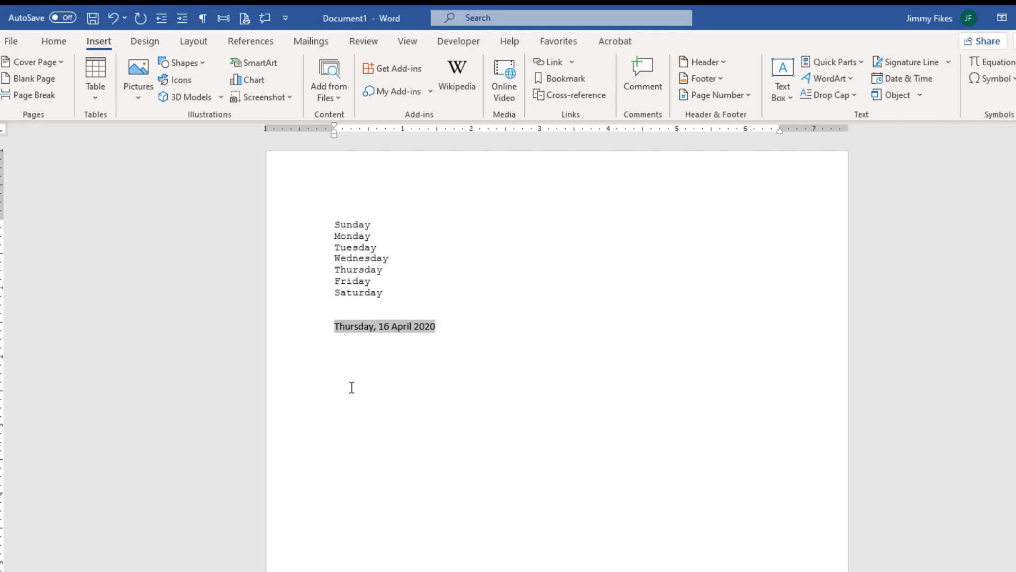
left_click(348, 359)
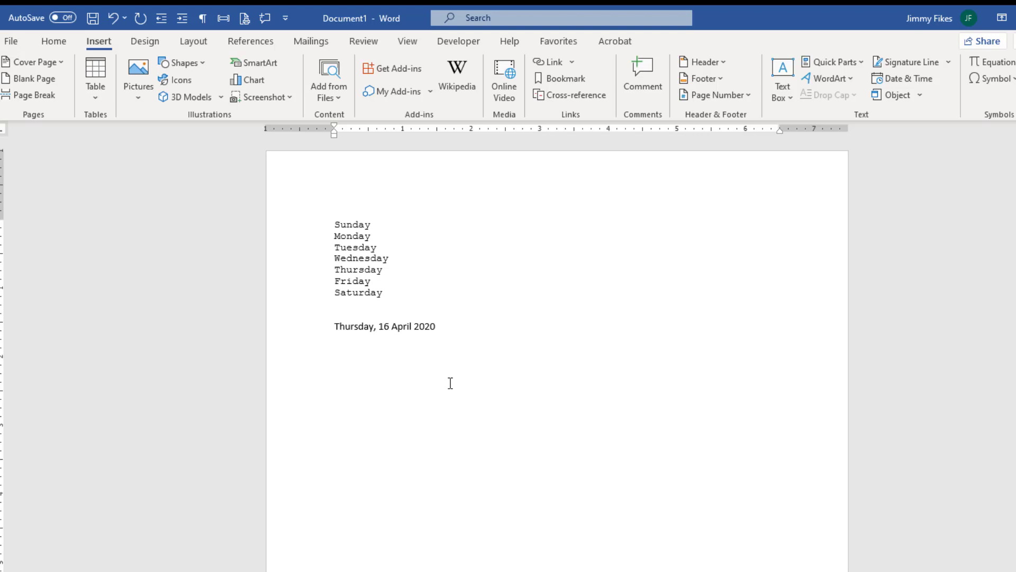
key("alt")
key("alt+F9")
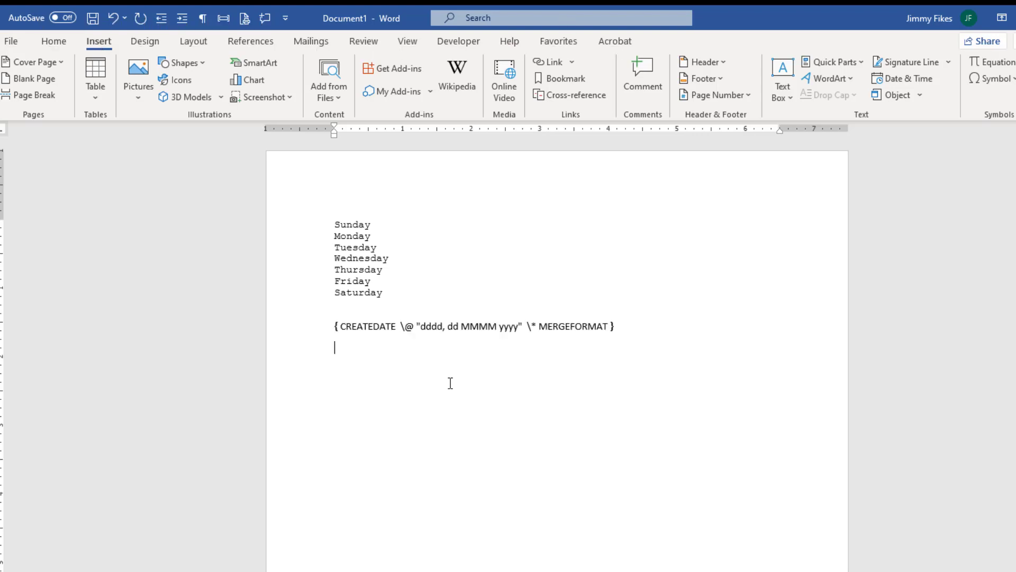
left_click(280, 331)
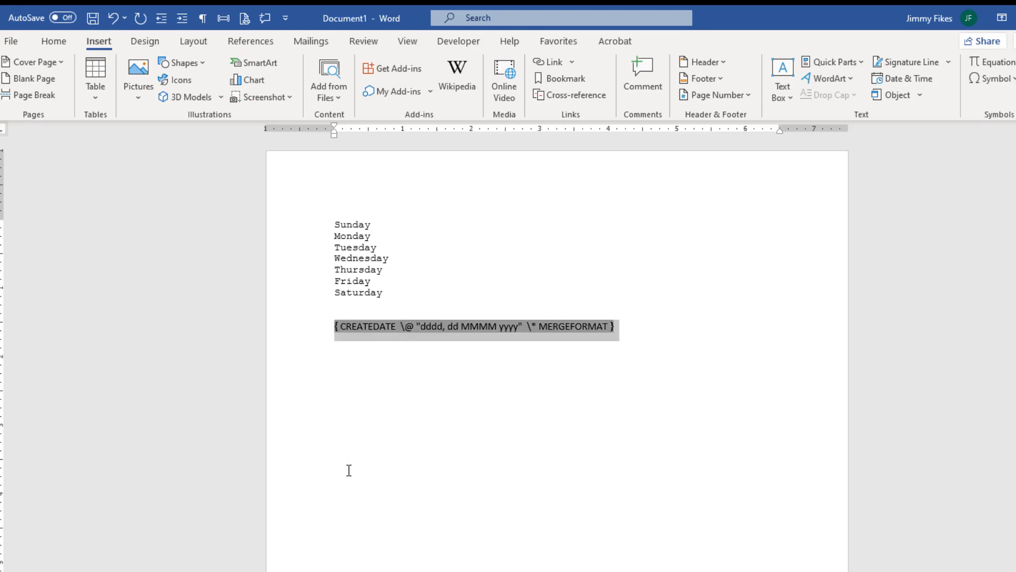
left_click(356, 449)
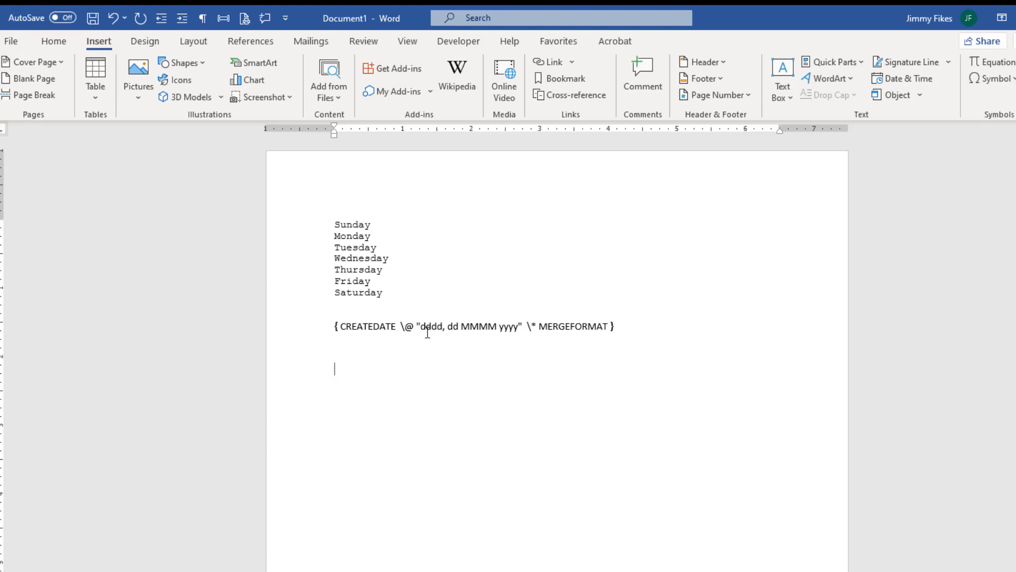
mouse_move(445, 324)
left_mouse_down()
mouse_move(420, 324)
mouse_move(416, 337)
left_mouse_up()
left_click(457, 326)
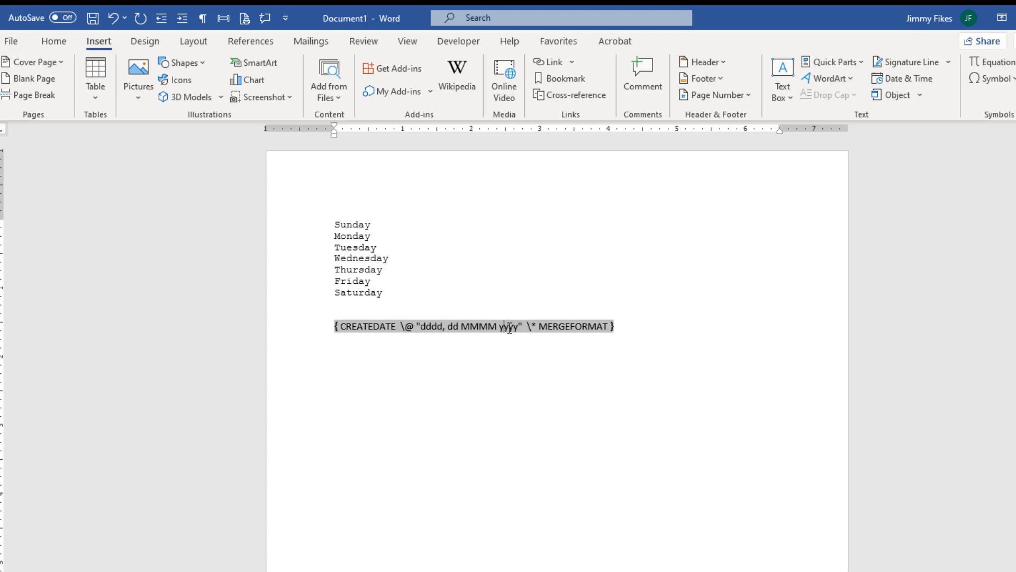
Switch the document from field codes back to displaying field results
key("alt+F9")
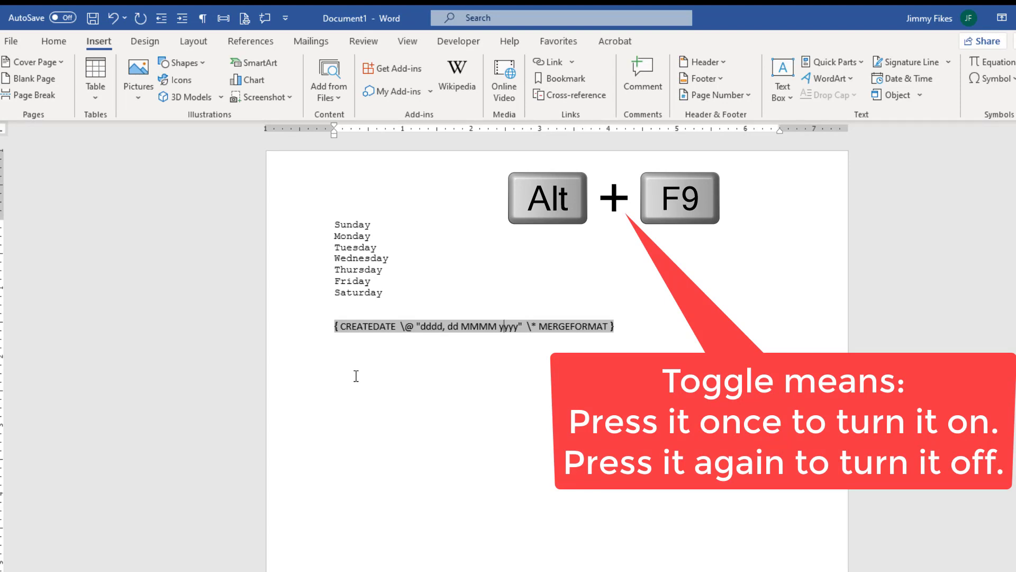
key("alt+F9")
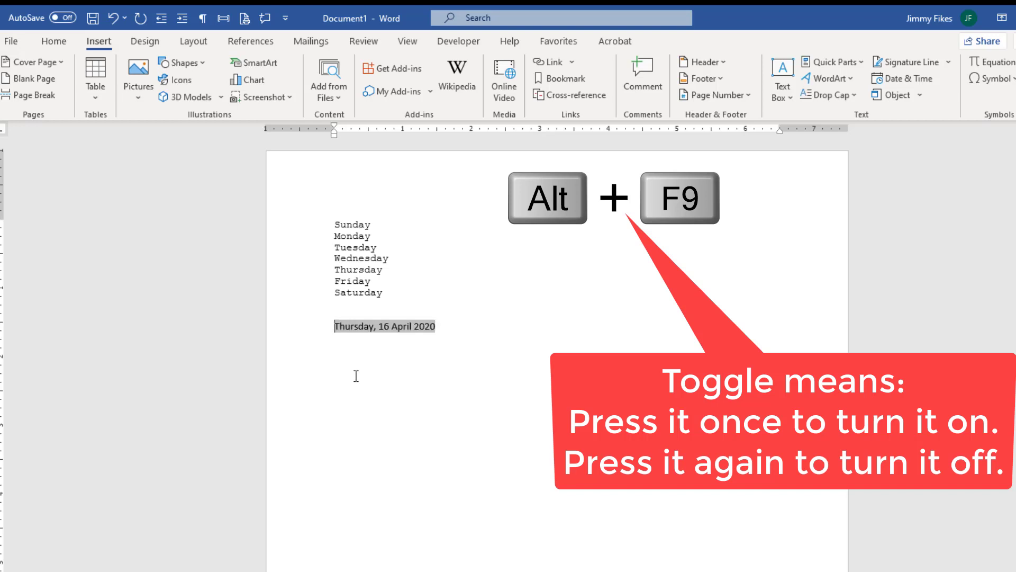
left_click(347, 356)
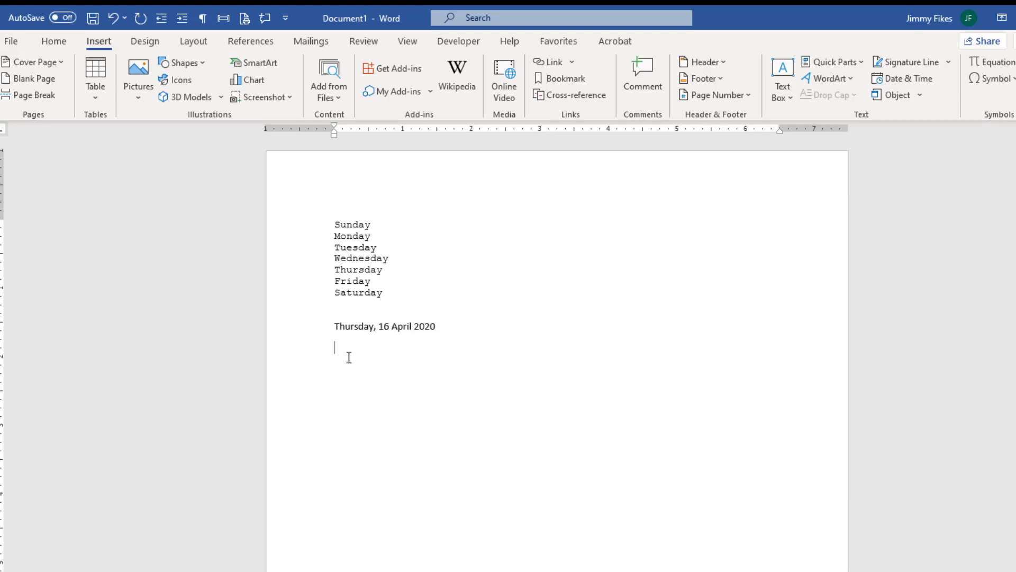
Compare how the date field and the plain weekday text are shaded by selecting each in turn
left_click(352, 327)
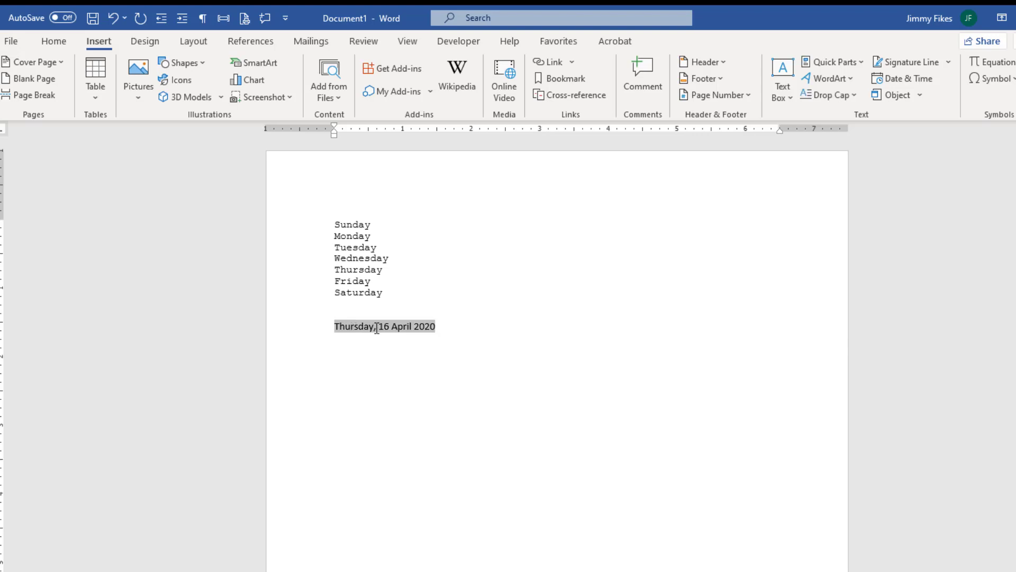
left_click(376, 296)
left_click_drag(391, 293, 340, 217)
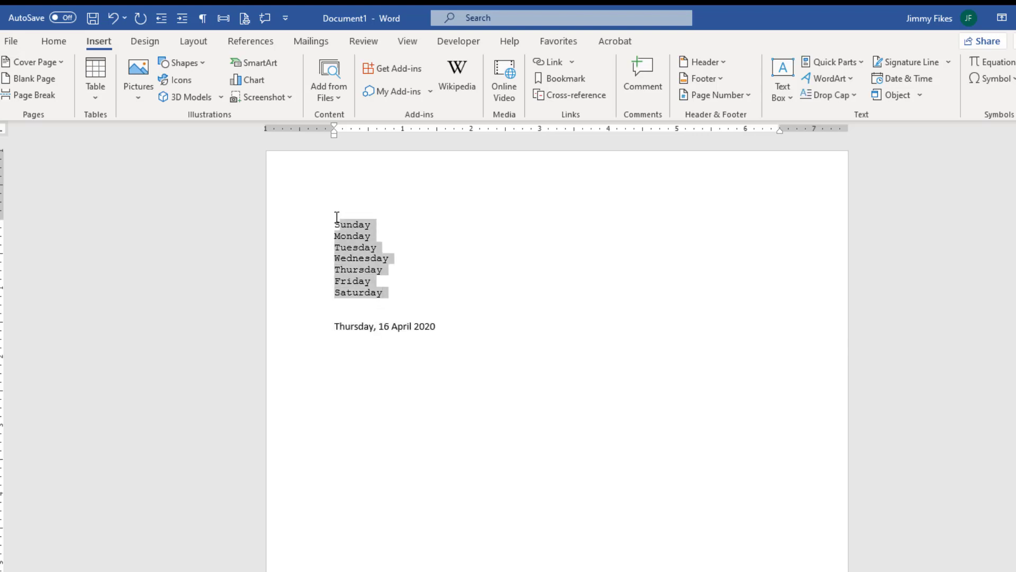
left_click(428, 411)
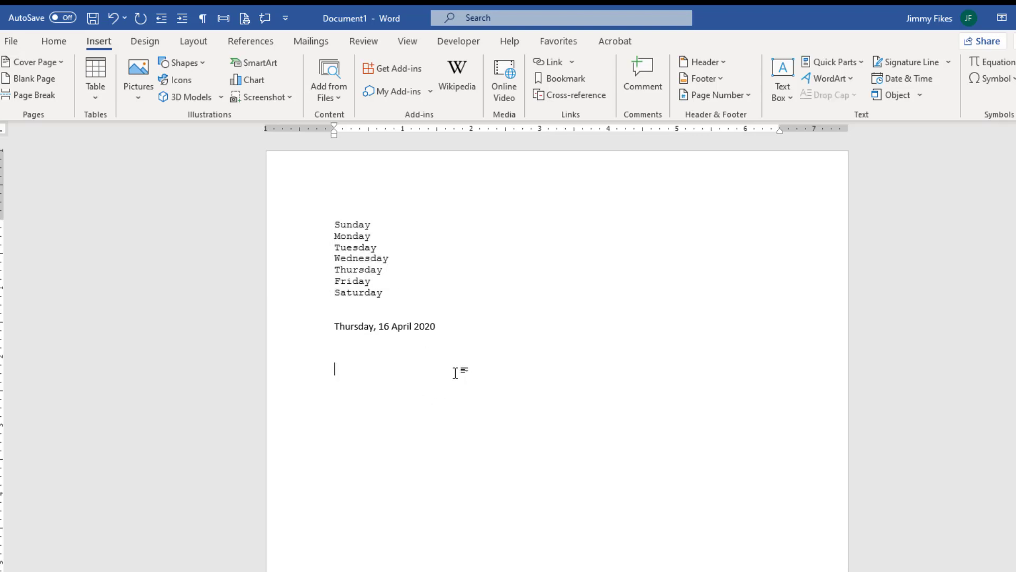
Select the whole document to check it for fields, clear the selection and display the field codes
key("ctrl+a")
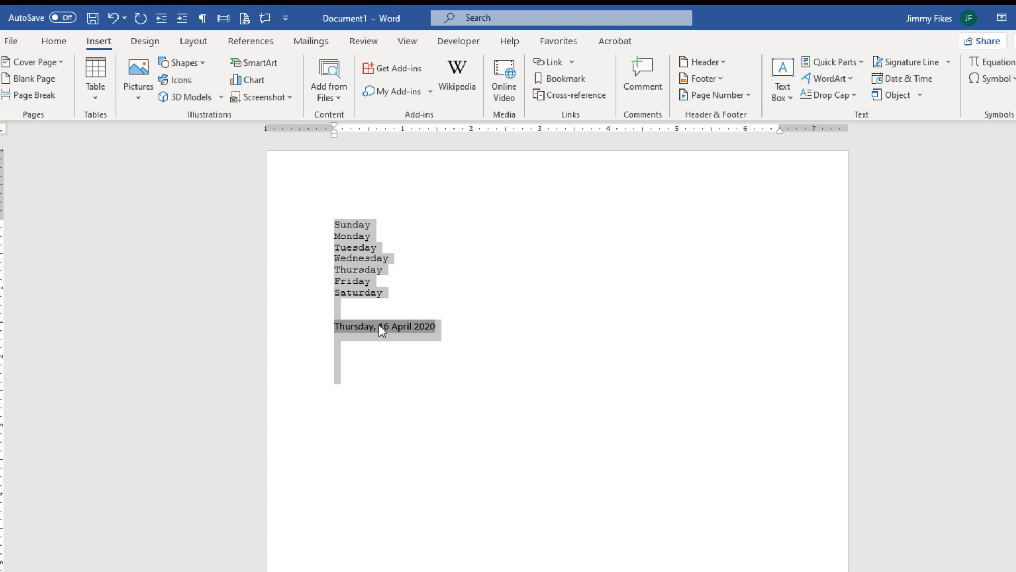
left_click(364, 348)
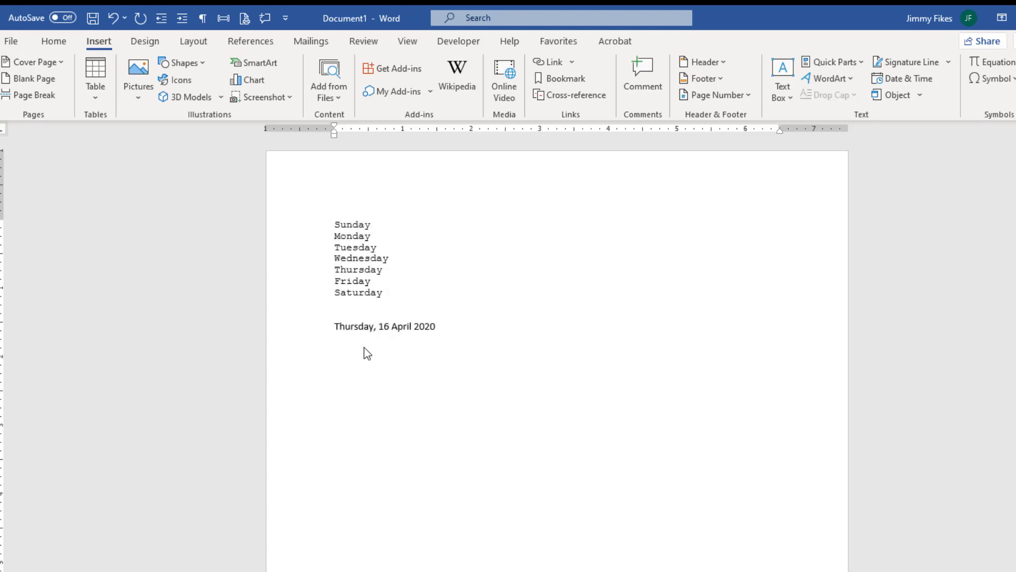
key("alt+F9")
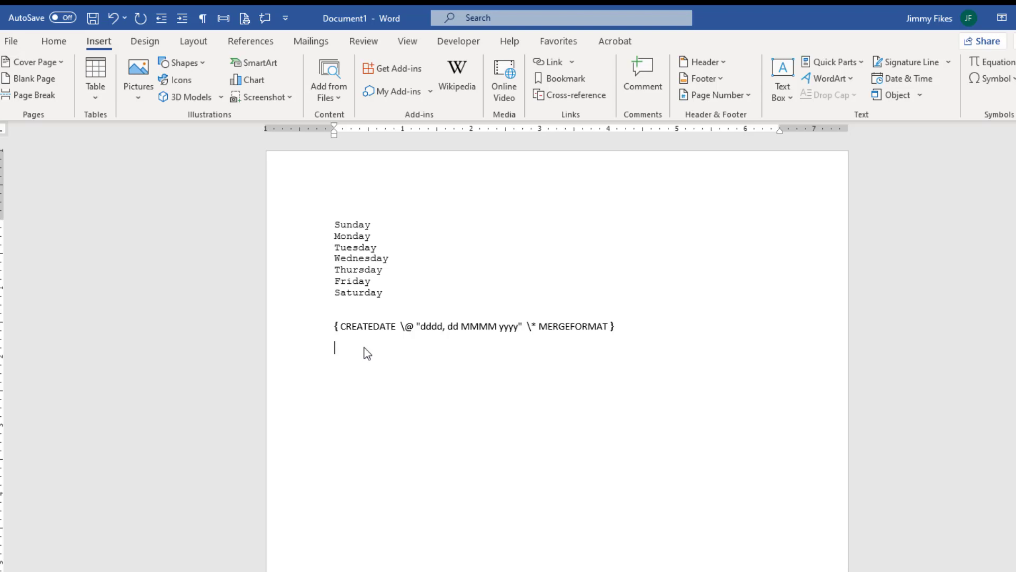
Toggle the field codes, compare the weekday text with the CREATEDATE field by selecting each, and return to displaying field results
key("alt+F9")
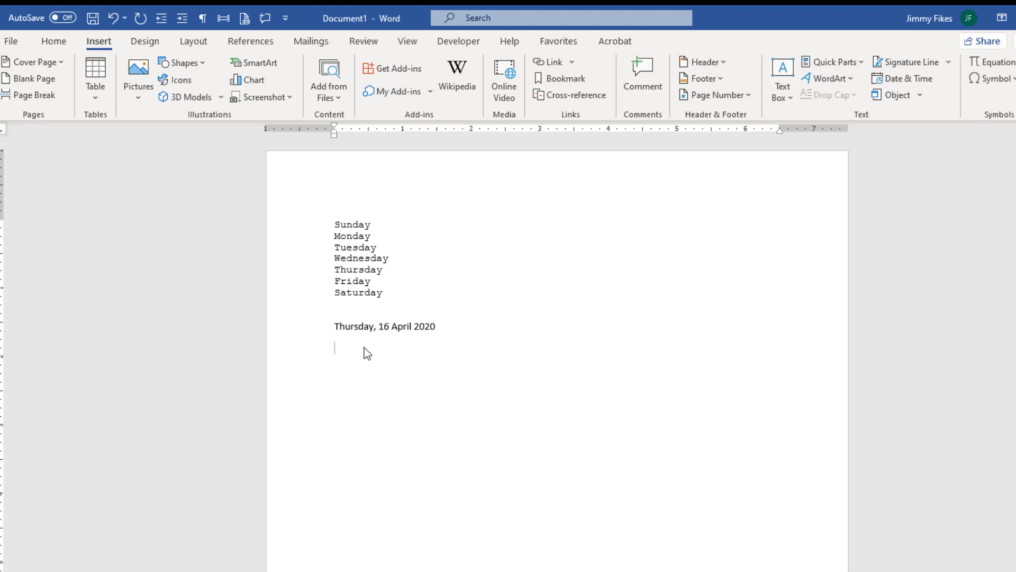
key("alt+F9")
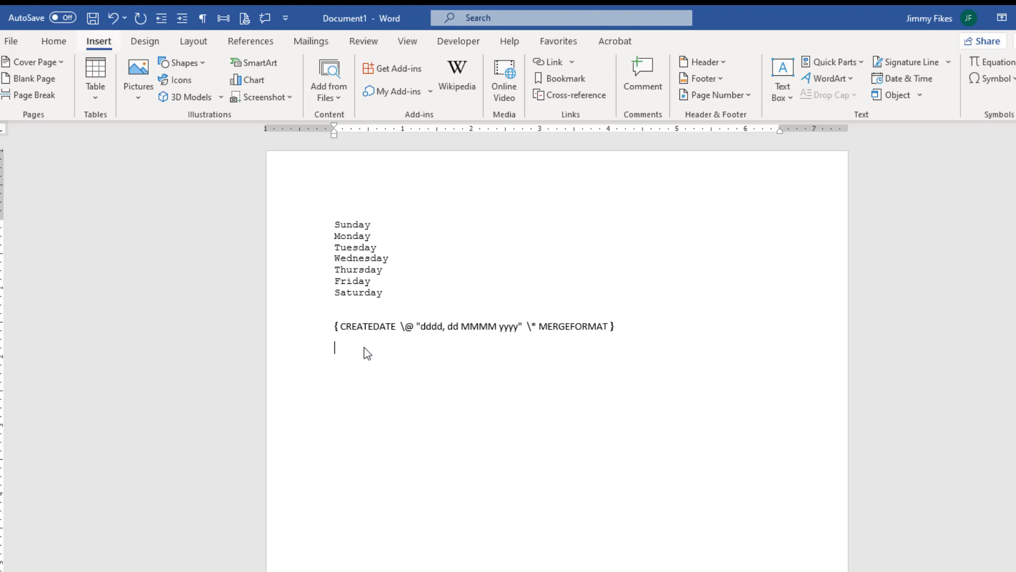
left_click_drag(388, 294, 329, 212)
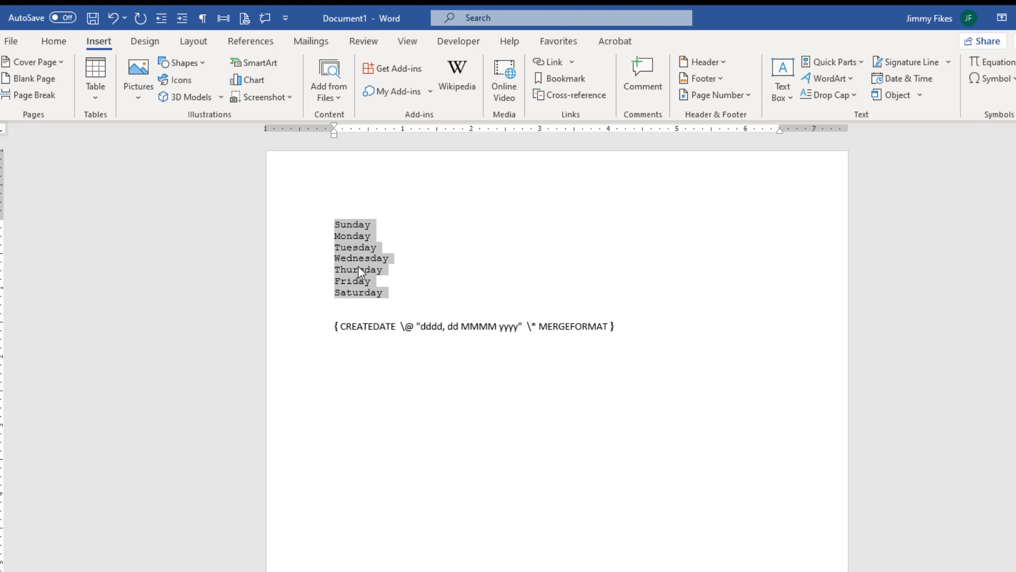
left_click(311, 329)
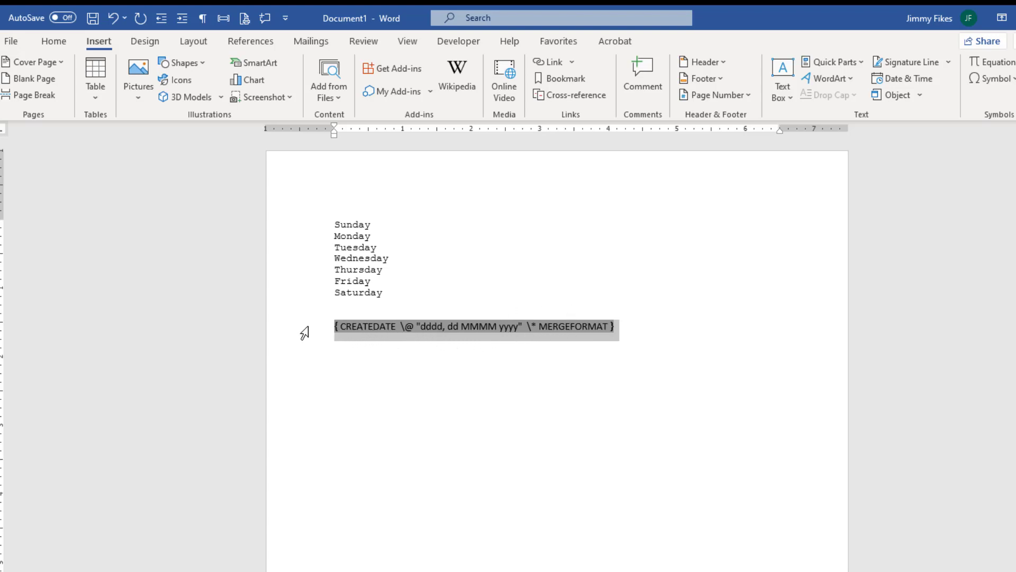
left_click(352, 364)
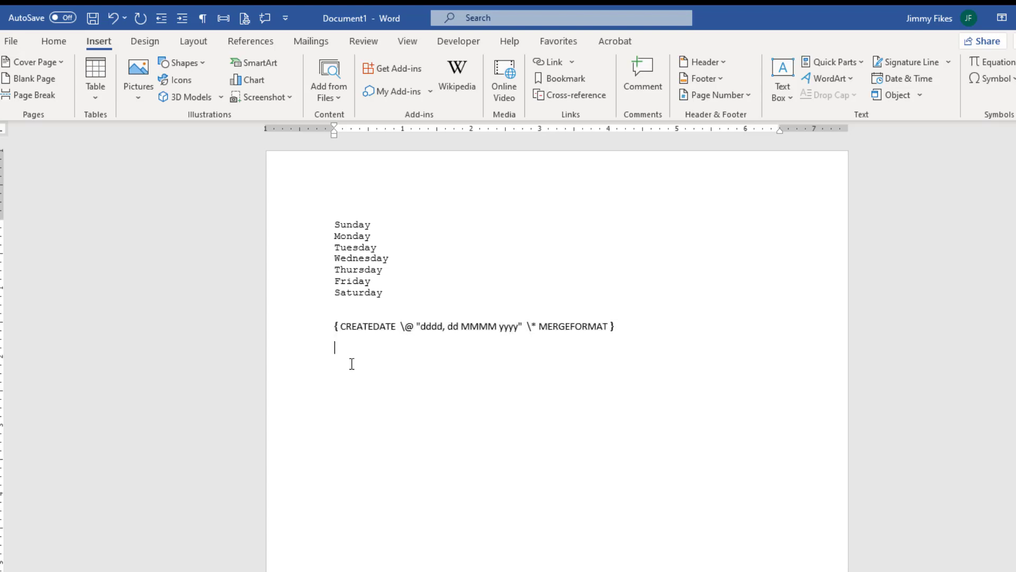
key("alt+F9")
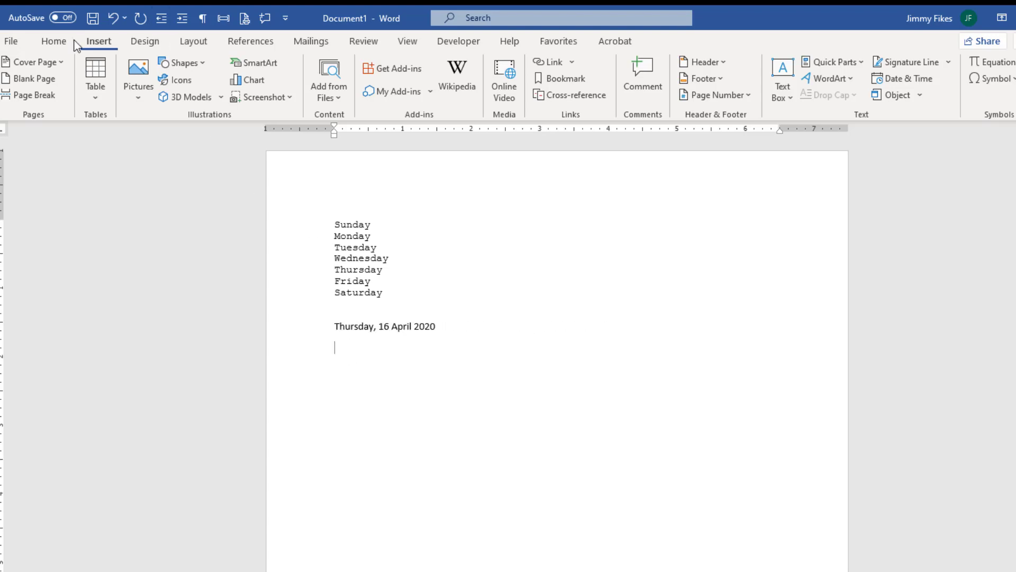
Insert a new Microsoft Excel Worksheet object on the empty line below the date field
left_click(921, 95)
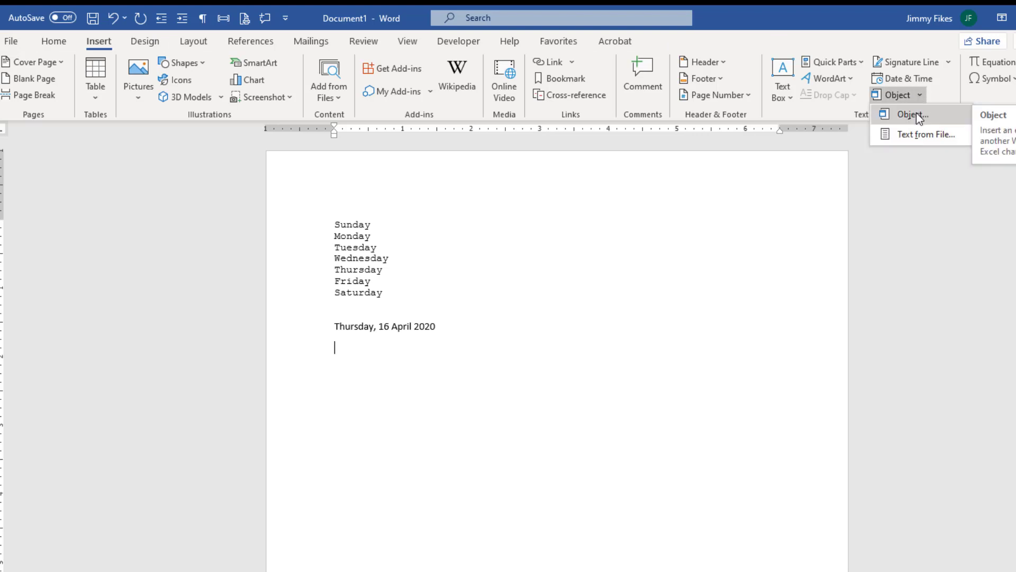
left_click(919, 117)
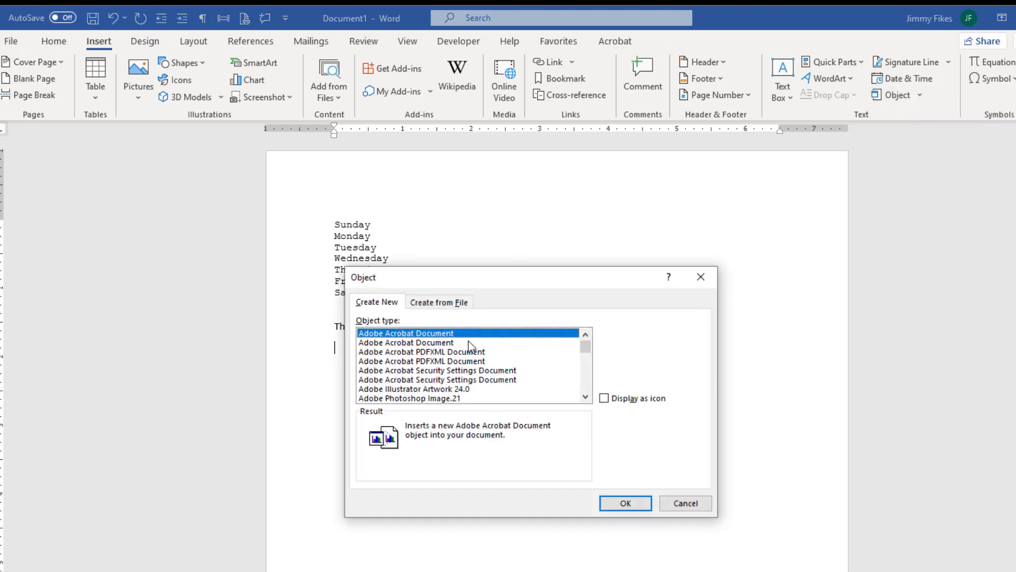
scroll(445, 354, "down", 1)
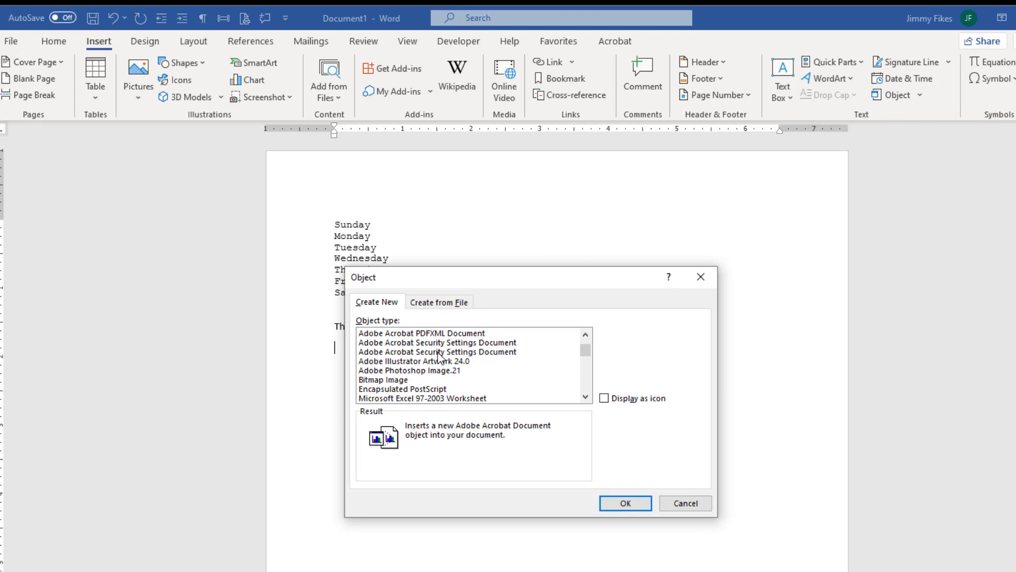
left_click(364, 306)
scroll(429, 350, "up", 1)
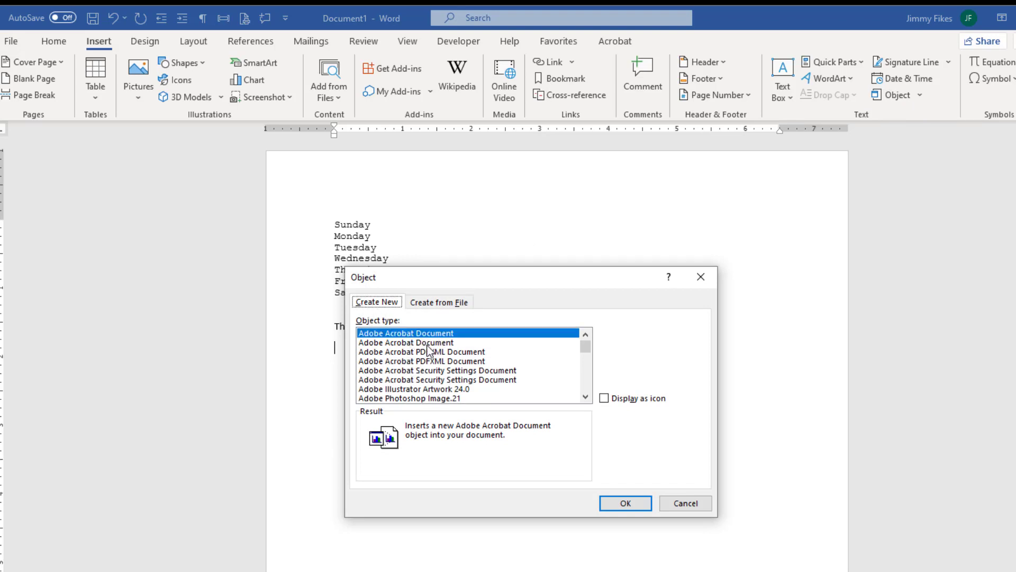
scroll(429, 351, "down", 1)
scroll(429, 350, "down", 1)
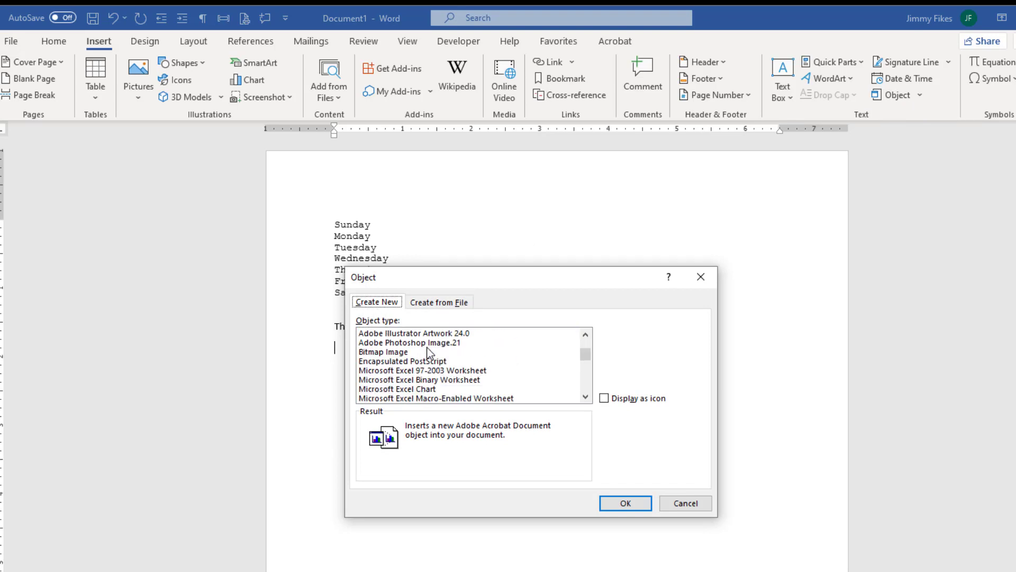
scroll(431, 366, "down", 1)
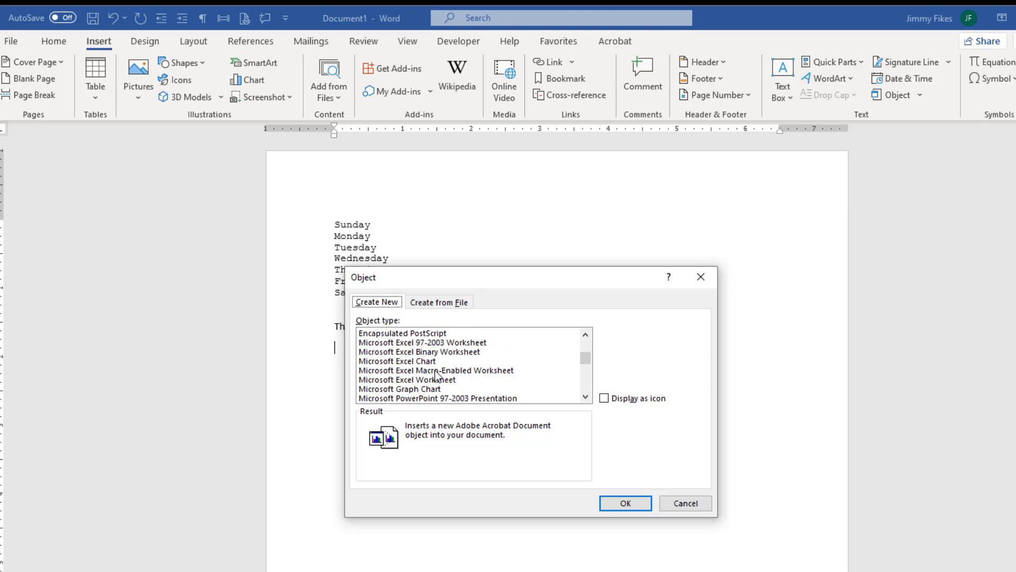
left_click(410, 381)
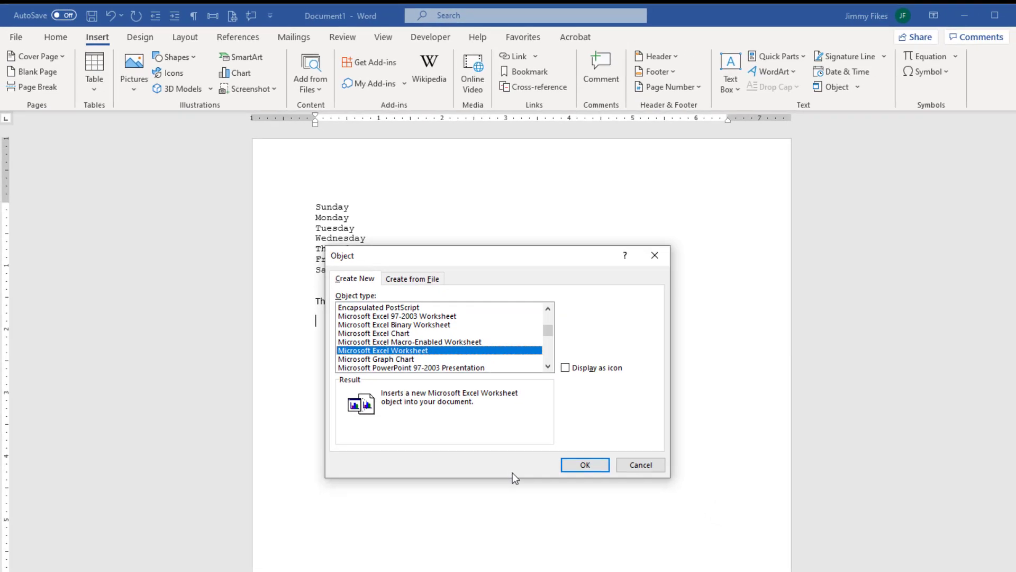
left_click(584, 465)
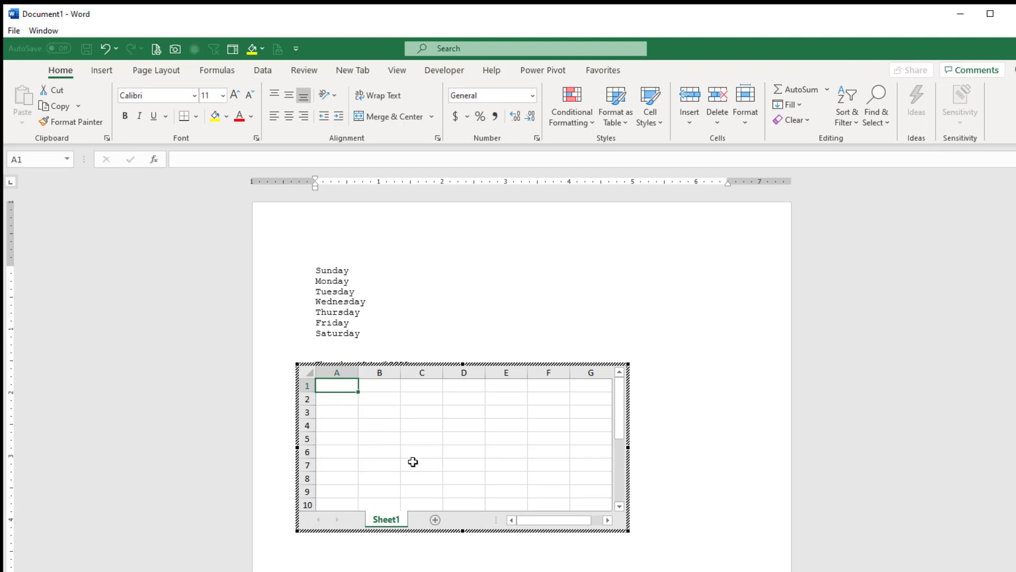
Fill the embedded worksheet with dadsf in A1, adfds in A3 and asdf in B3 and D3, and return to the document
type("dadsf")
left_click(329, 412)
type("adfds")
left_click(356, 450)
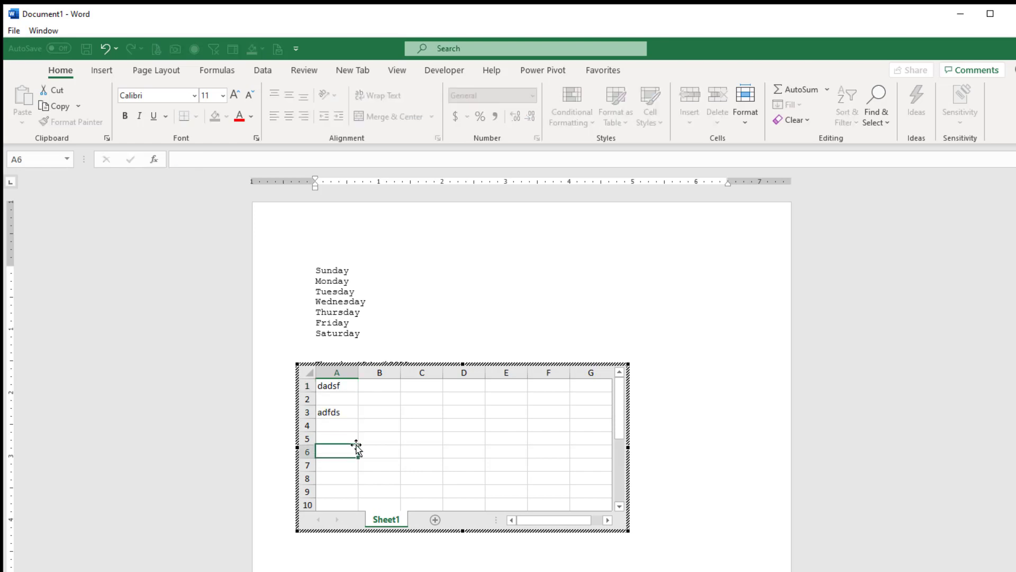
left_click(390, 413)
type("asdf")
left_click(423, 413)
left_click(465, 415)
type("asdf")
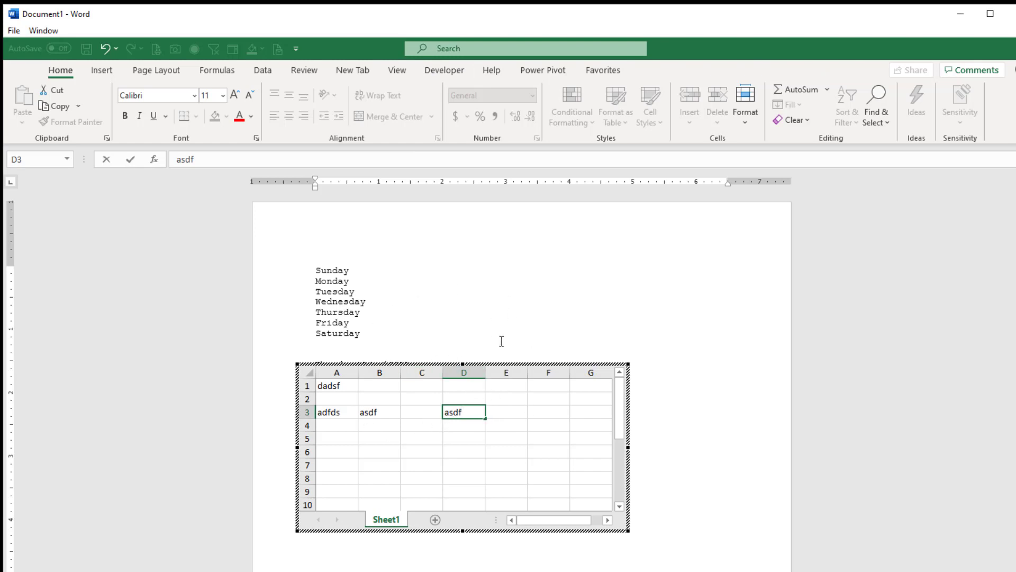
left_click(680, 343)
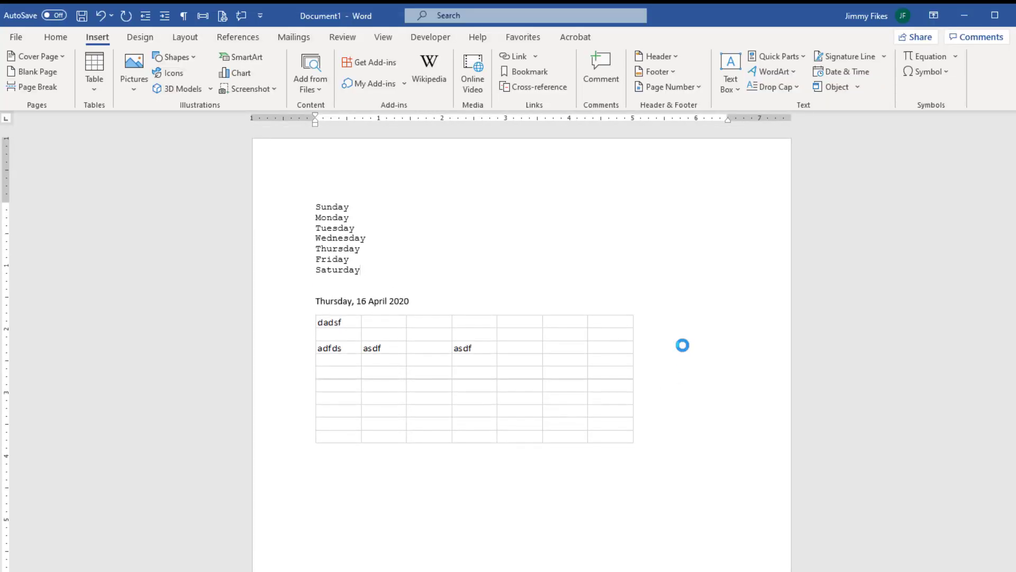
Reopen the embedded worksheet for editing, enter 123 in B1 and B2, and return to the document
left_click(445, 397)
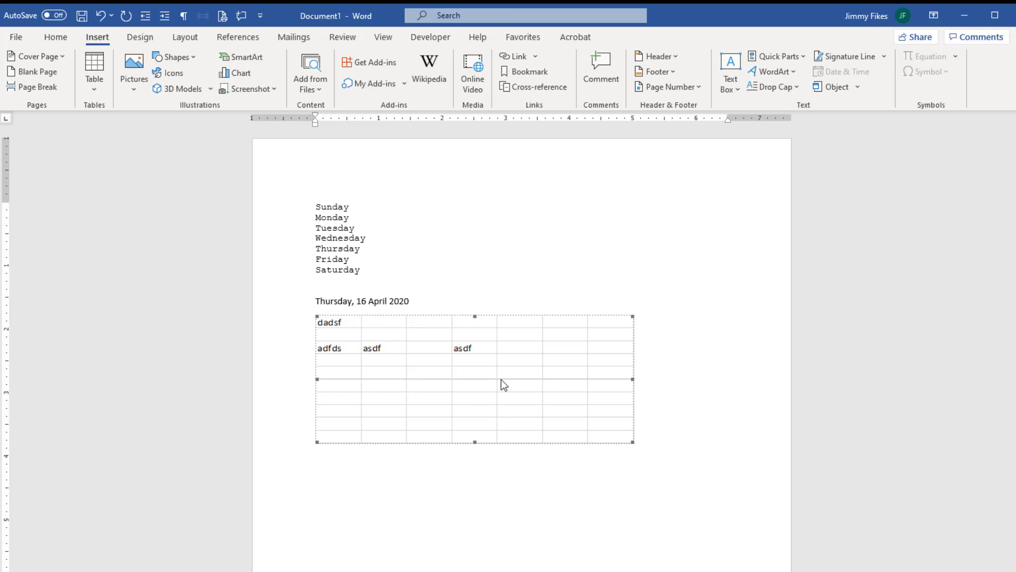
double_click(468, 367)
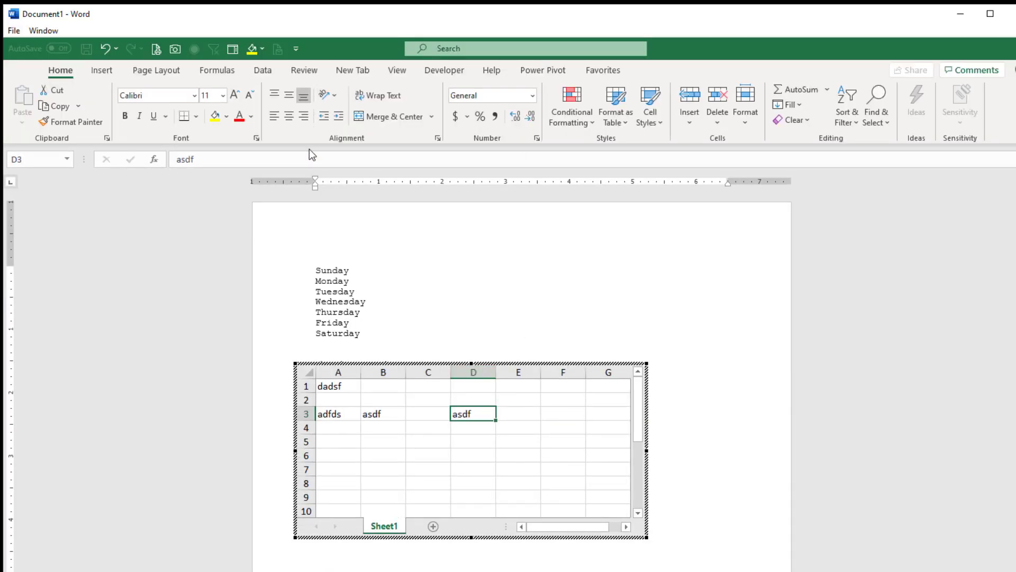
left_click(379, 388)
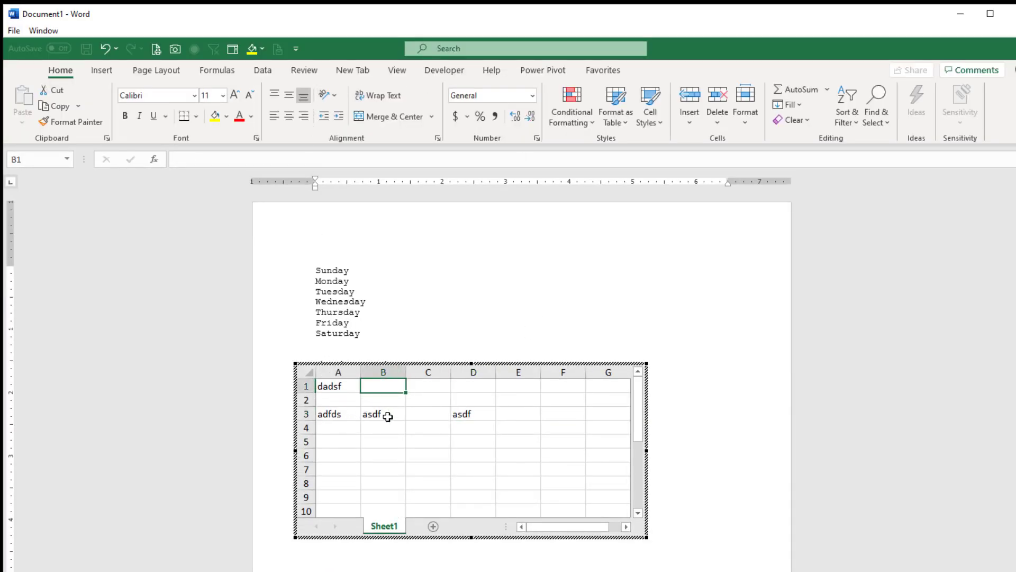
type("123")
key("Return")
type("123")
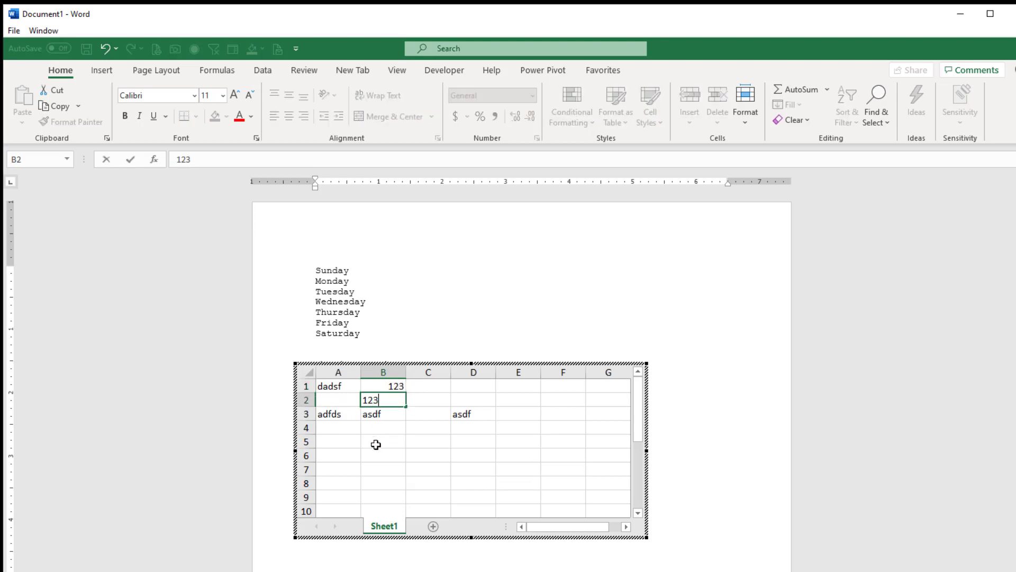
left_click(384, 430)
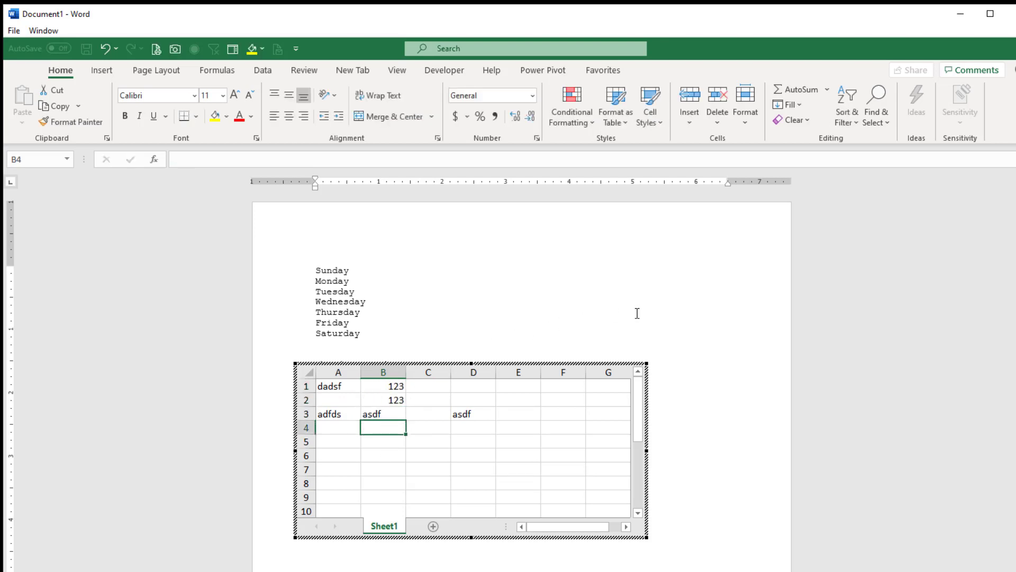
left_click(694, 333)
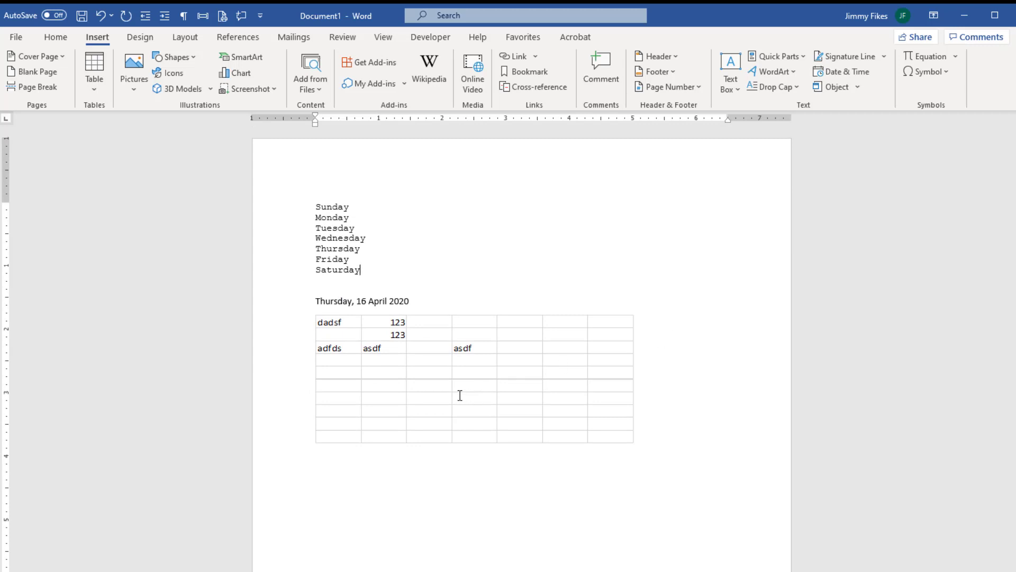
Display the field codes, compare the CREATEDATE and EMBED fields by selecting each in turn, and switch back to field results
left_click(419, 362)
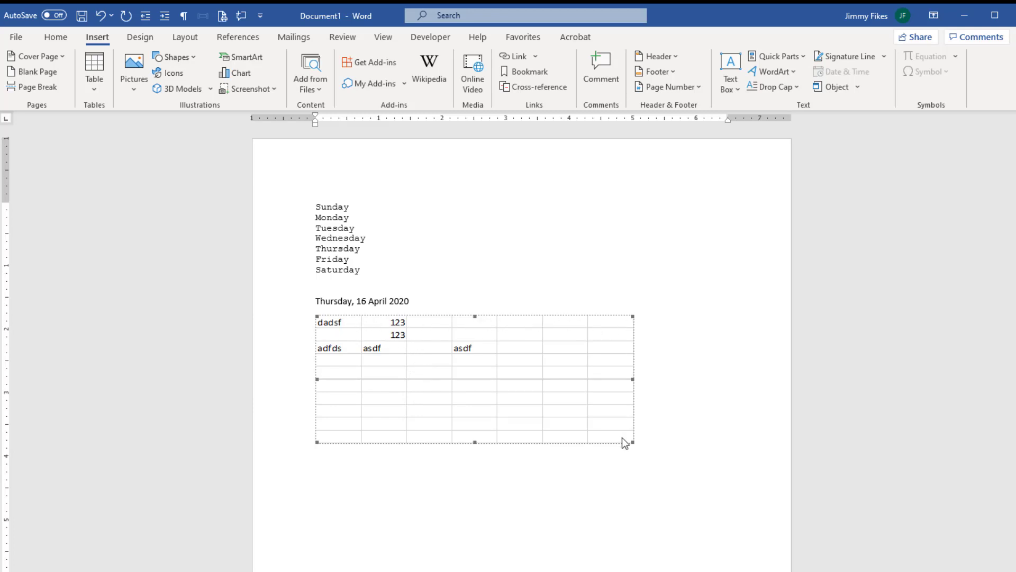
left_click(382, 494)
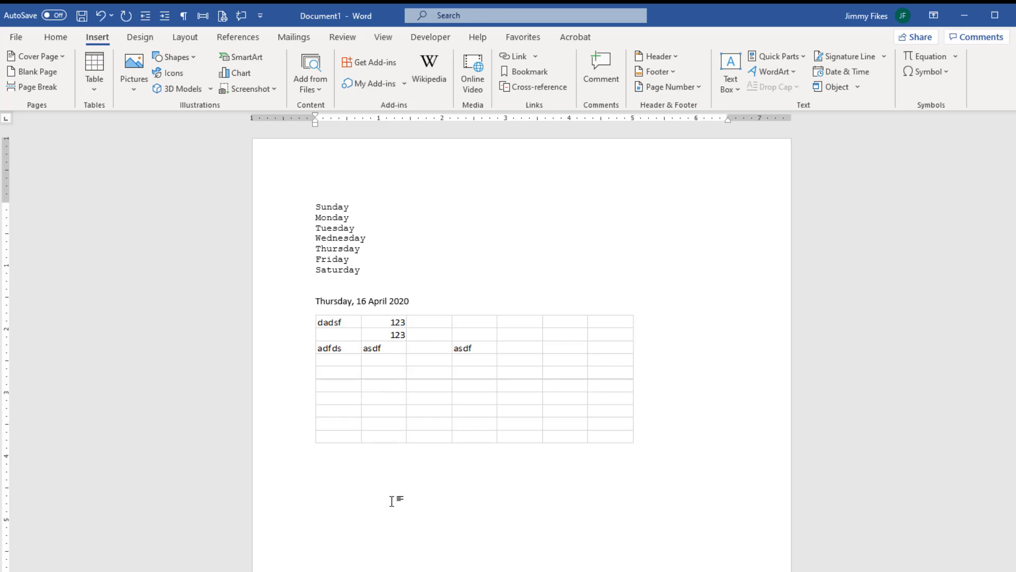
key("alt+F9")
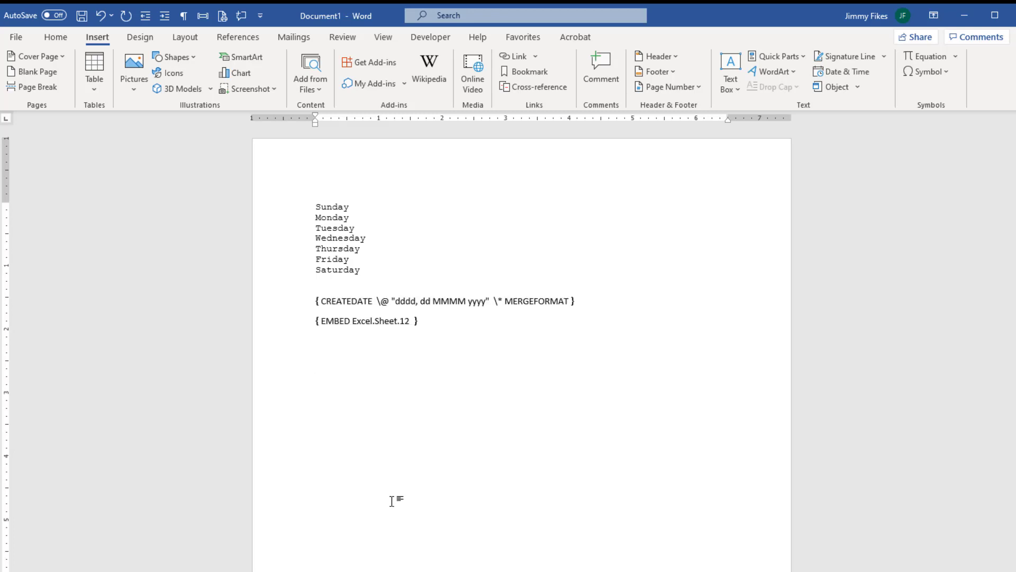
left_click(285, 312)
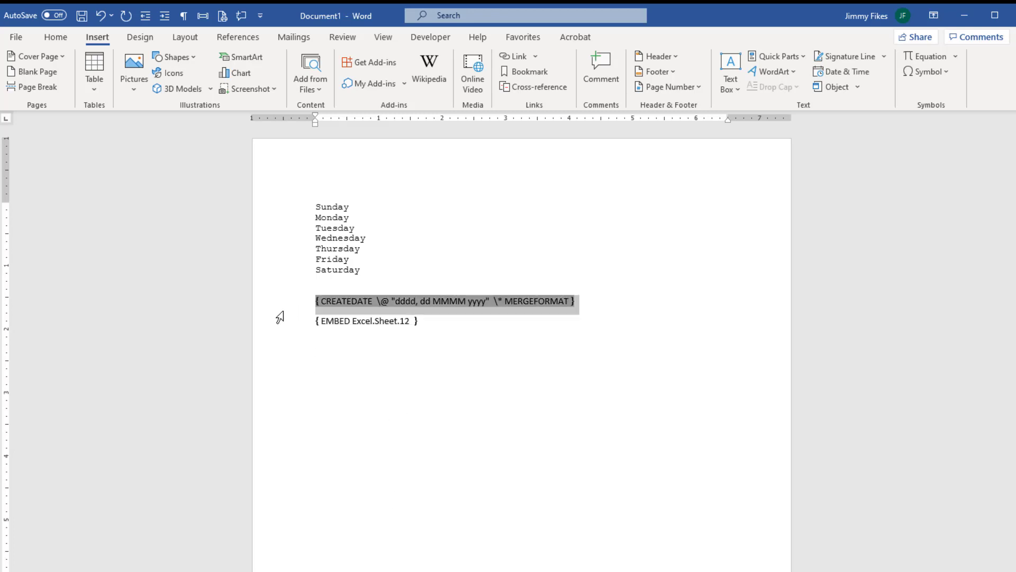
left_click(282, 324)
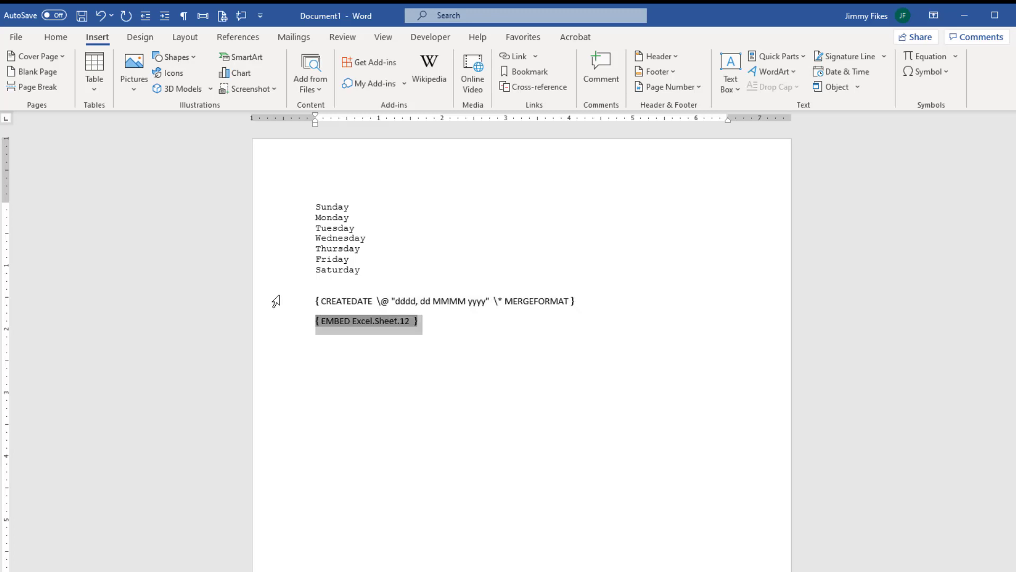
left_click(276, 301)
left_click(275, 324)
left_click(275, 305)
left_click(280, 325)
key("alt+F9")
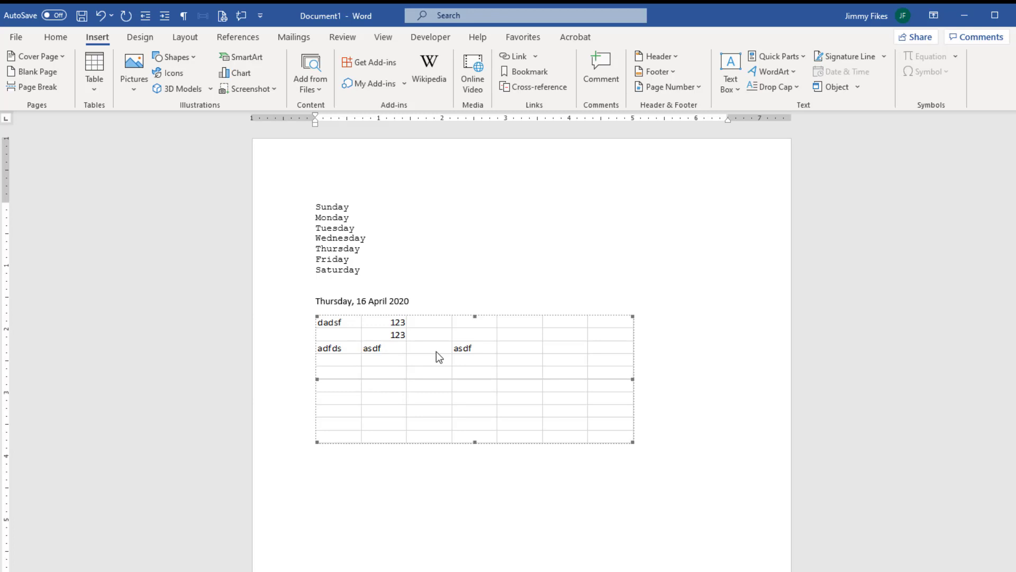
Embed the existing file Regional Sales.xlsx as an object below the worksheet and select the inserted table
left_click(335, 473)
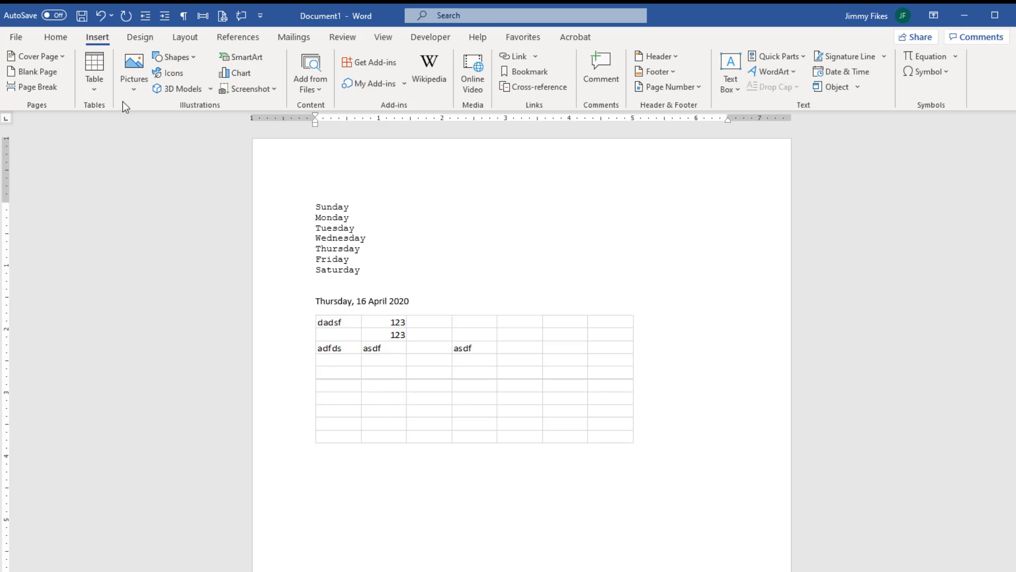
left_click(860, 83)
left_click(862, 104)
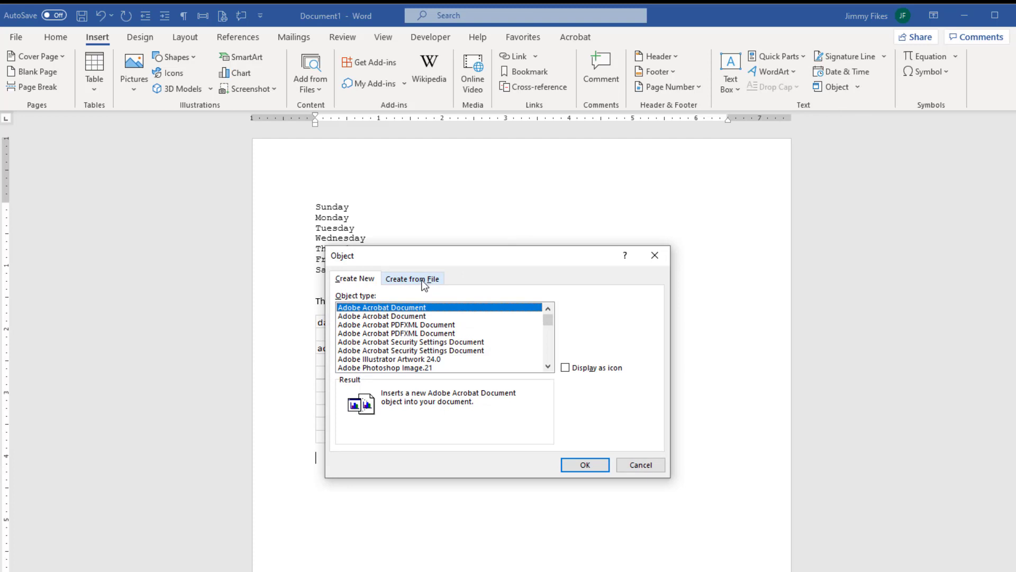
left_click(424, 281)
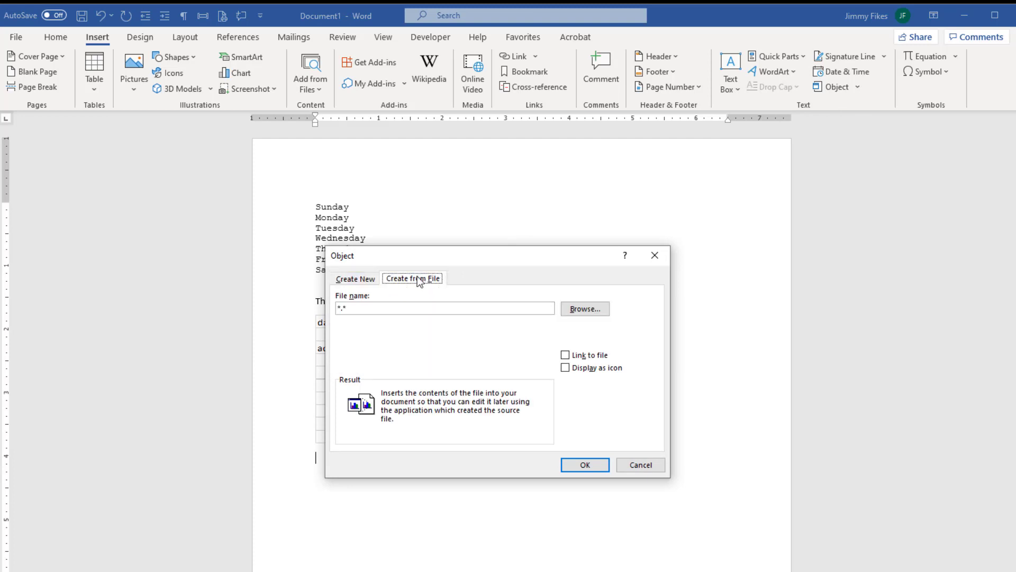
left_click(584, 310)
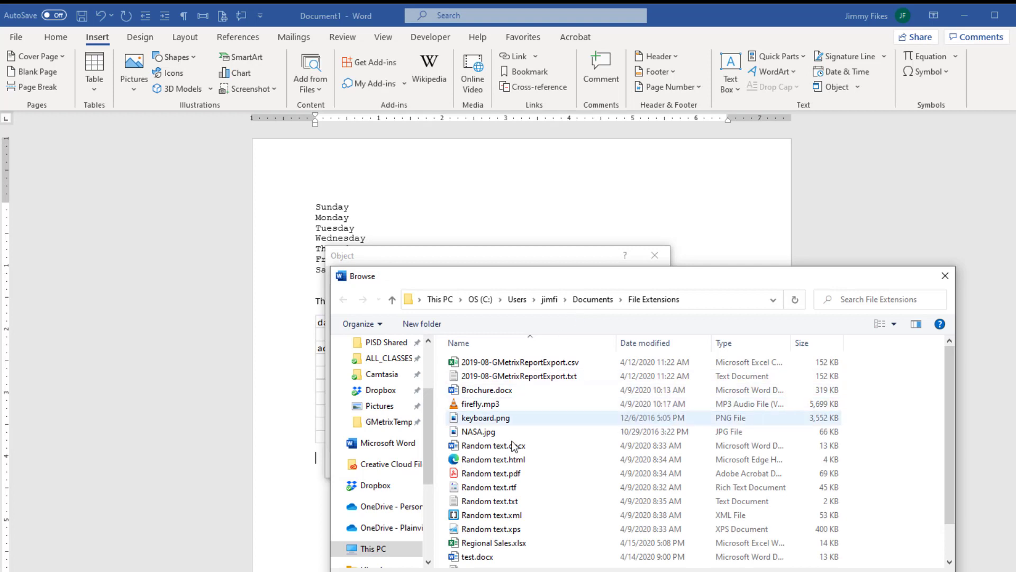
double_click(516, 543)
left_click(586, 466)
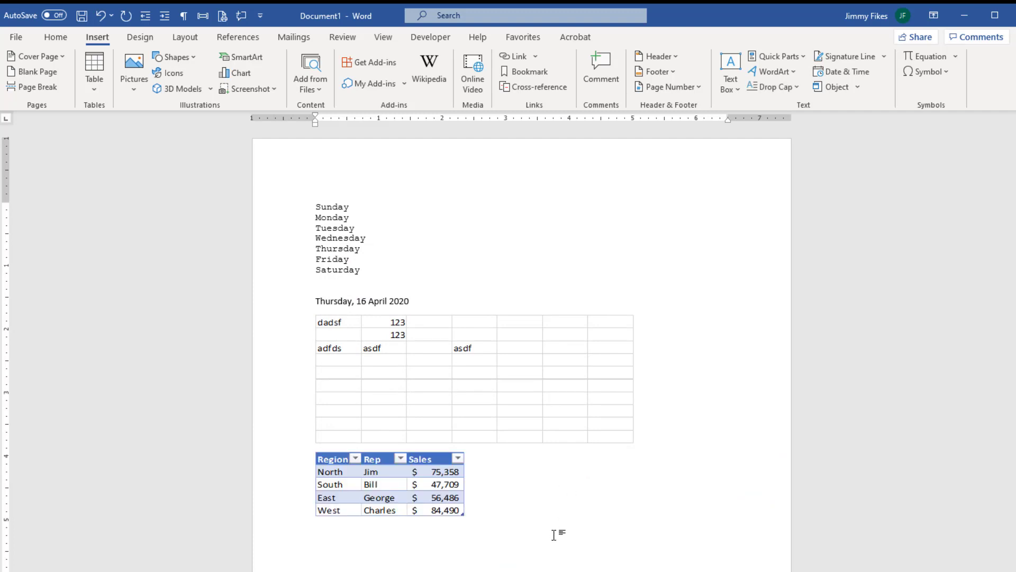
scroll(556, 524, "down", 1)
left_click(438, 473)
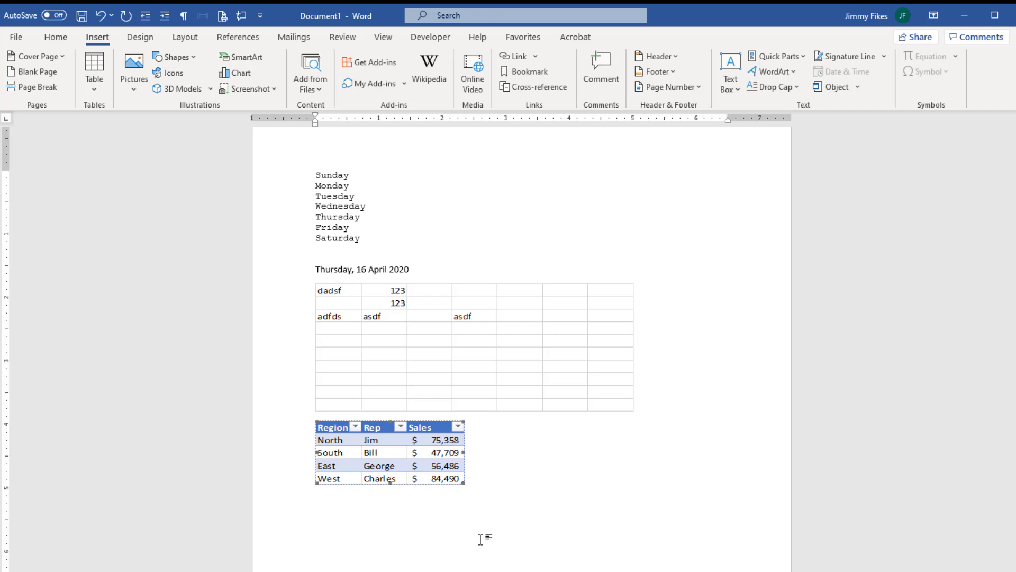
Display the field codes, compare the options for inserting a new object and one from a file without inserting either, and restore field results
key("alt+F9")
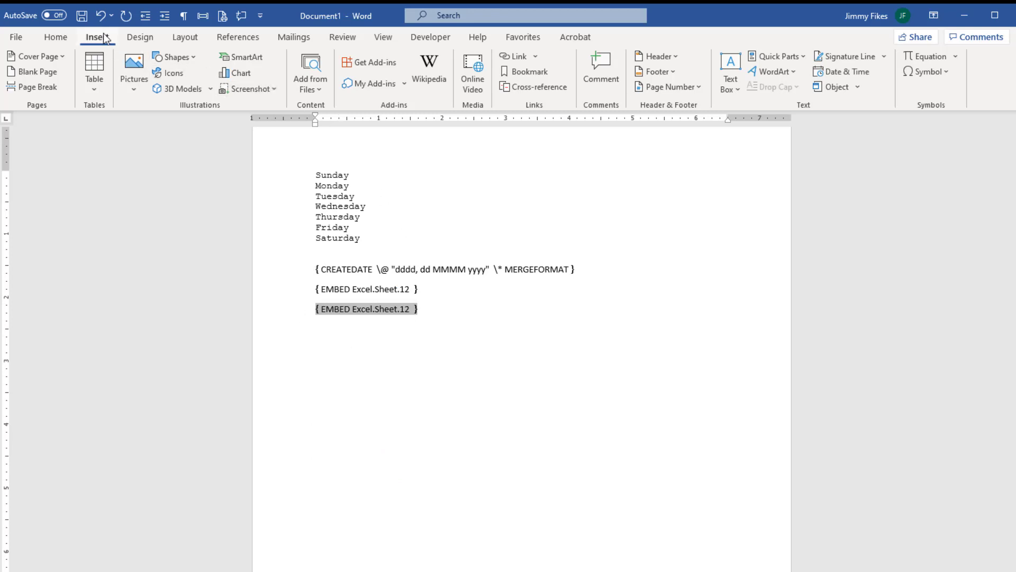
left_click(857, 87)
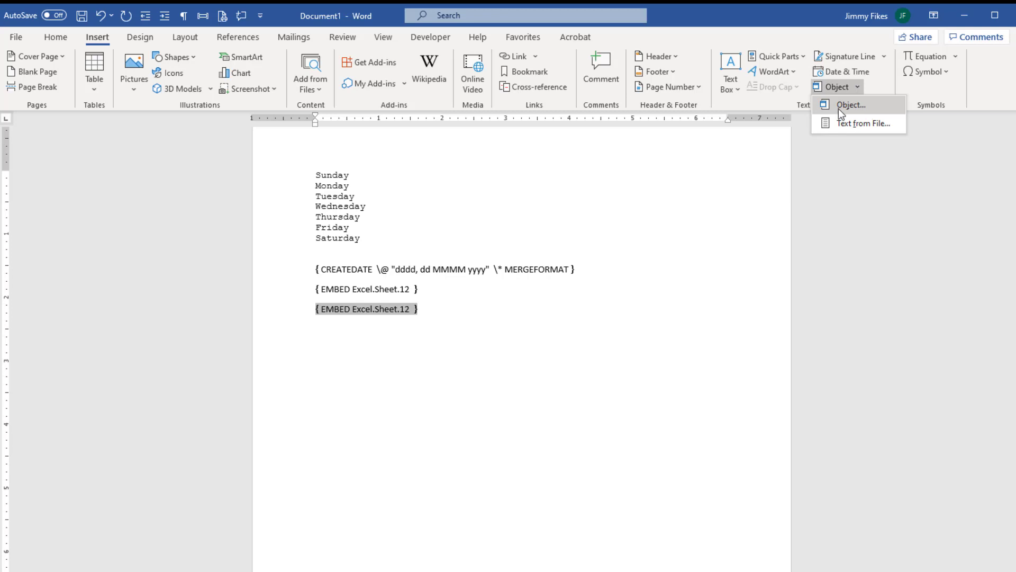
left_click(851, 105)
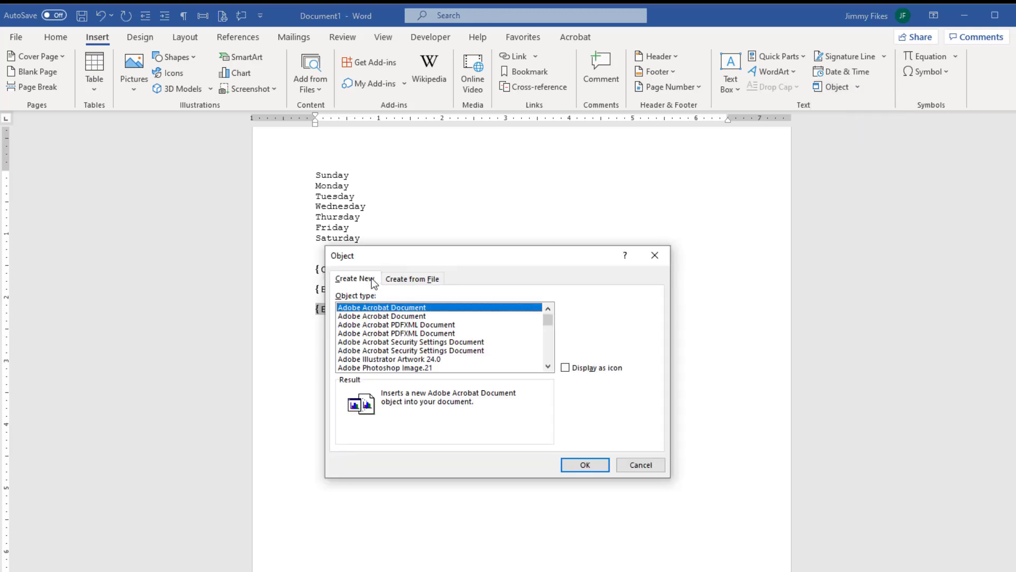
left_click(399, 276)
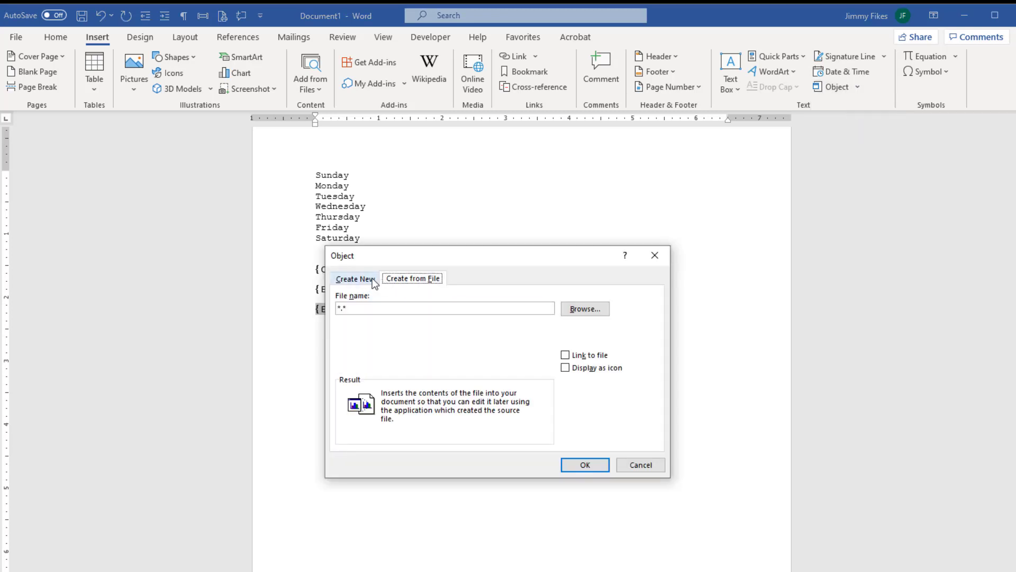
left_click(373, 279)
left_click(404, 276)
left_click(628, 466)
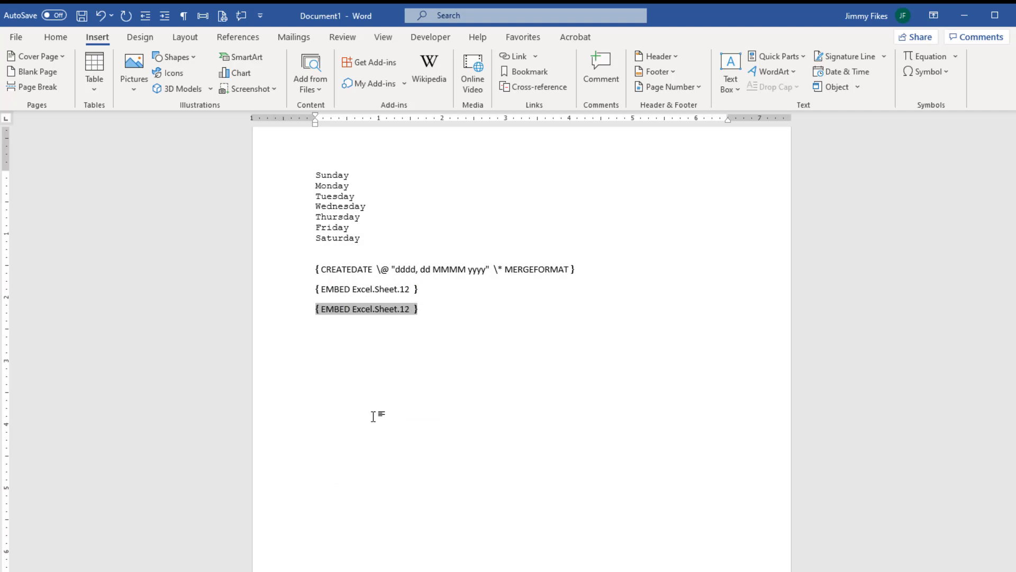
key("alt+F9")
Edit the embedded sales table, replace the North region's rep name in B2, and return to the document
left_click(422, 460)
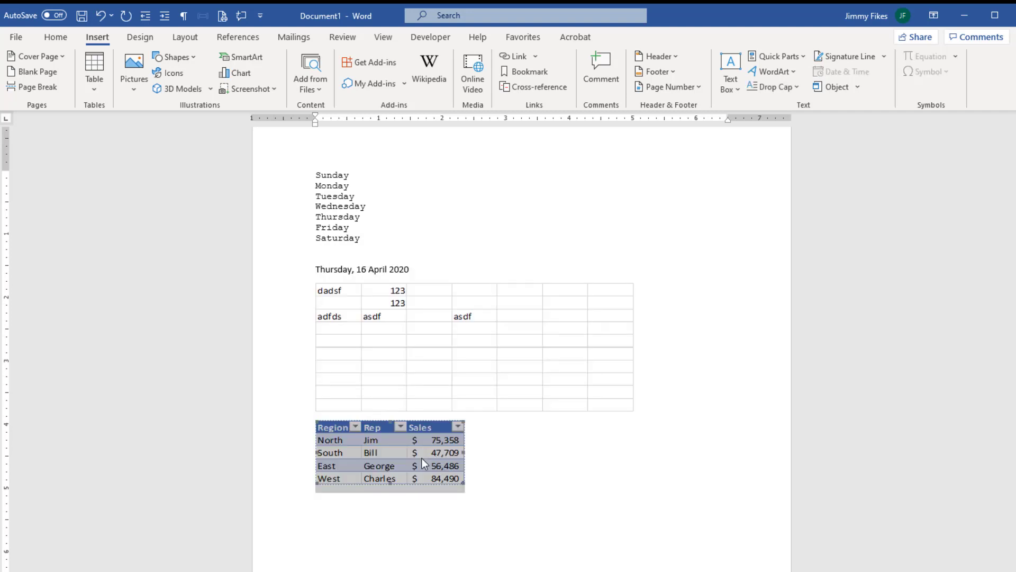
double_click(391, 452)
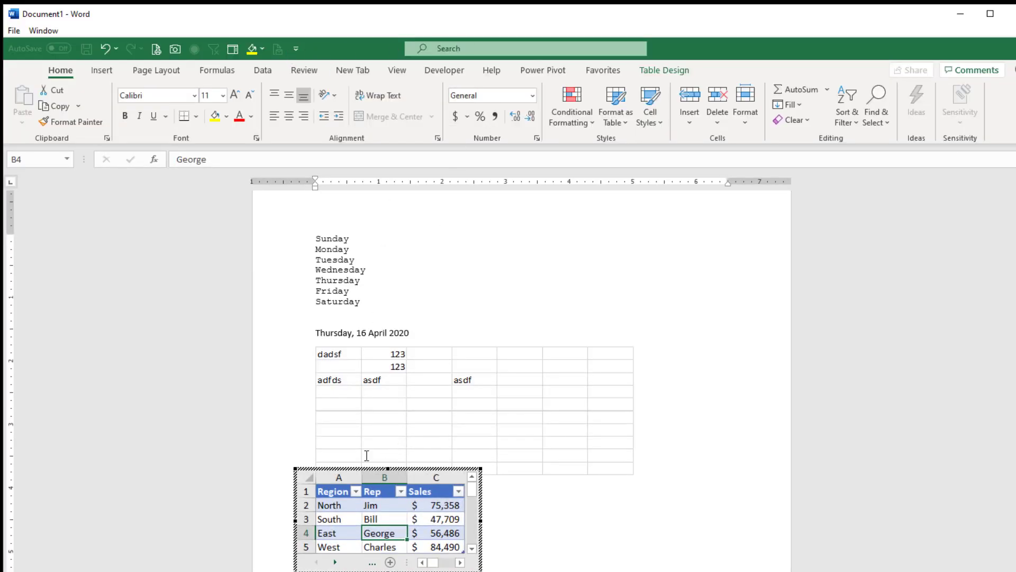
left_click(379, 504)
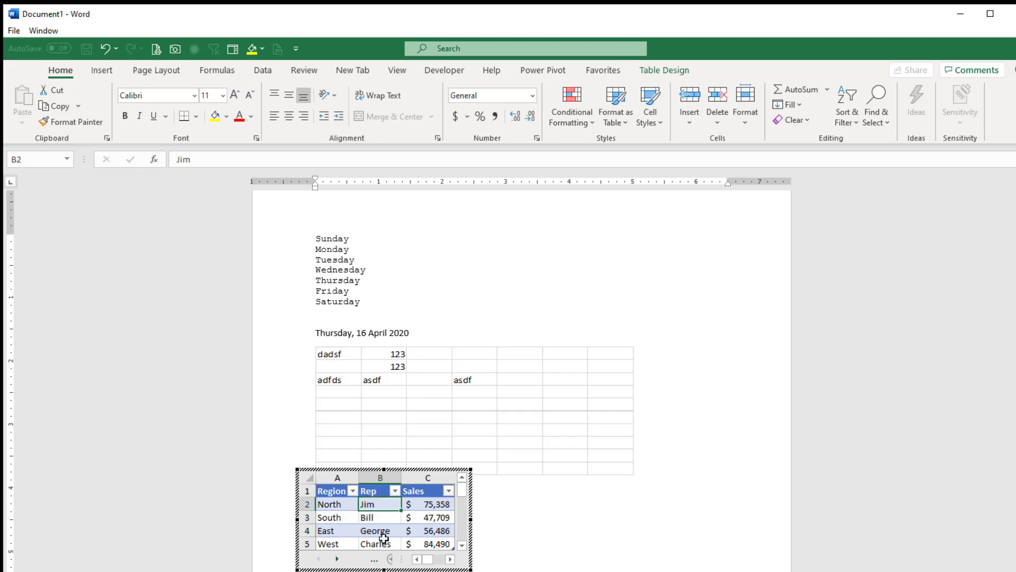
type("Jimmy")
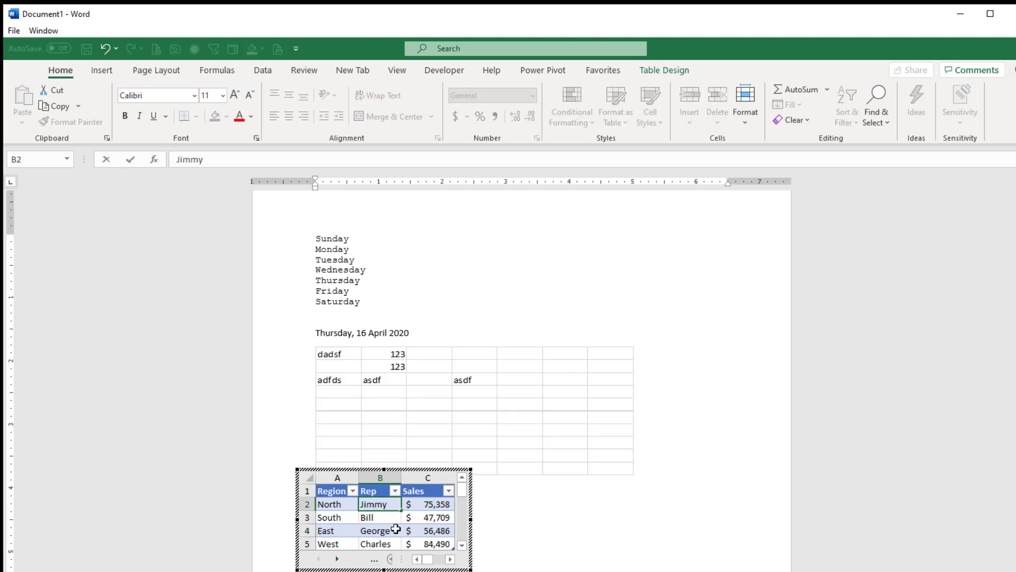
left_click(552, 511)
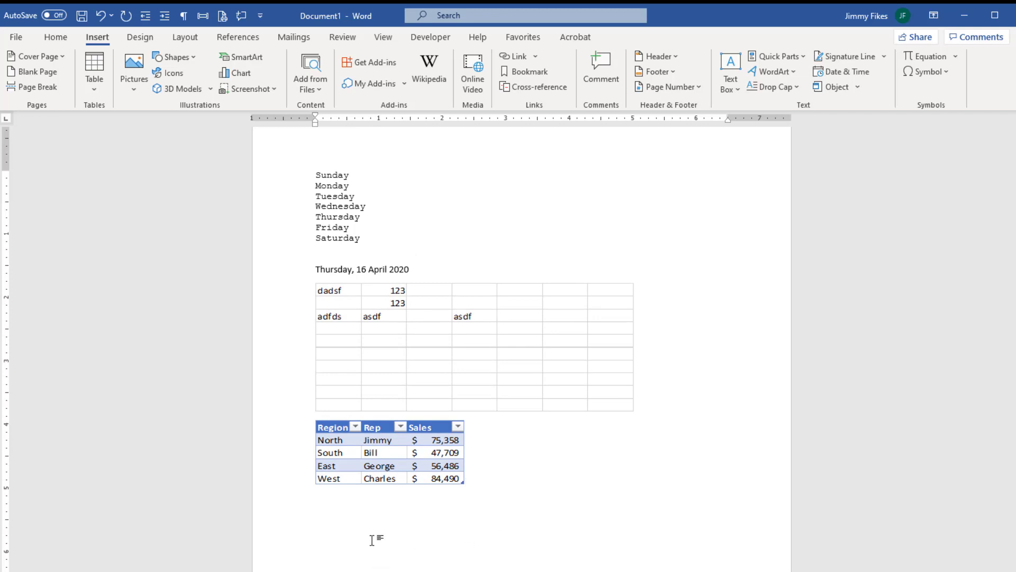
Start inserting an object from a file below the sales table and compare its result description with Link to file on and off
key("Down")
left_click(859, 87)
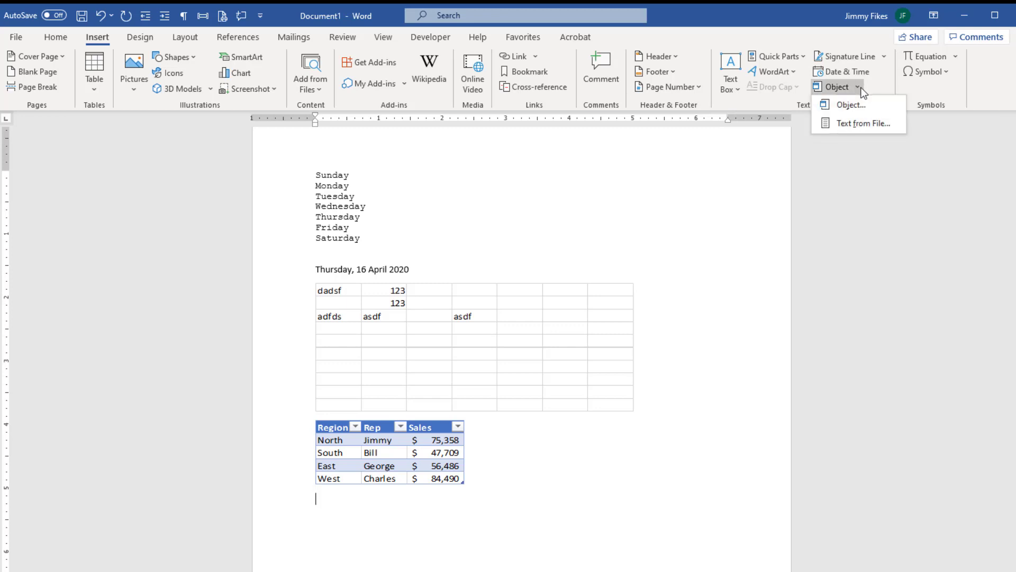
left_click(848, 103)
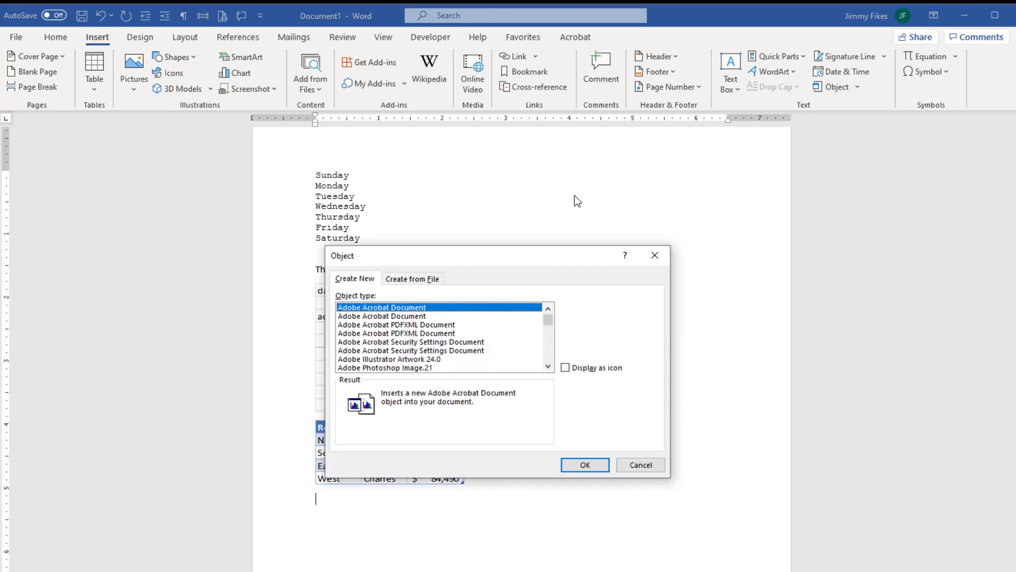
left_click(419, 282)
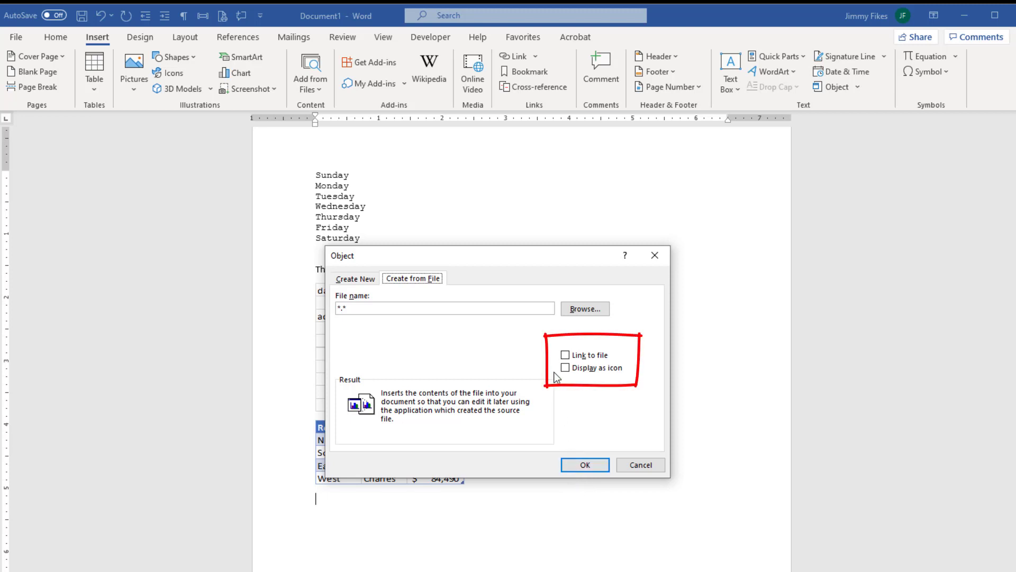
left_click(566, 355)
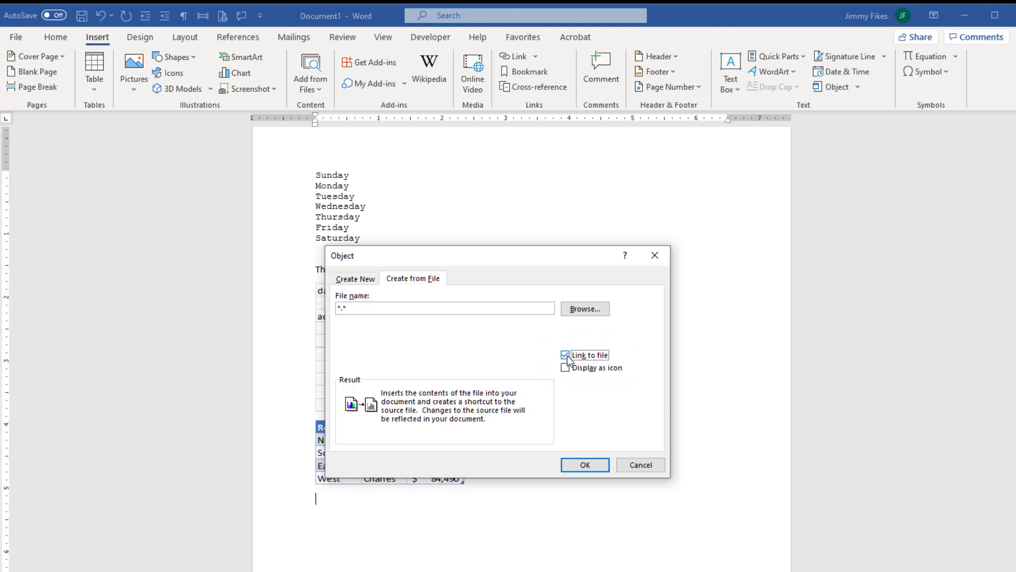
left_click(566, 356)
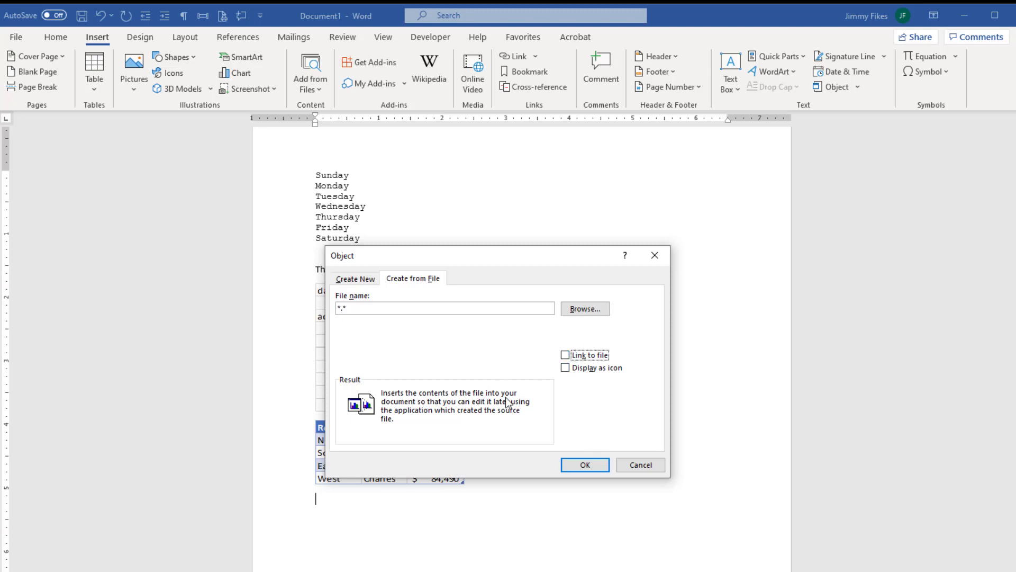
left_click_drag(492, 253, 505, 172)
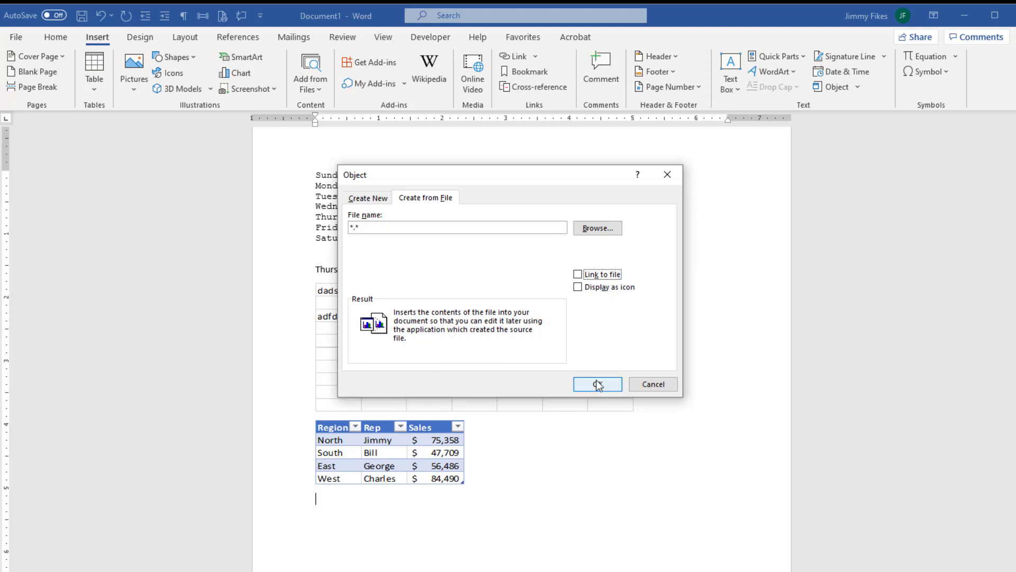
Browse the new object types through to the last entry, insert a WordPad Document object below the sales table, and return to the document
left_click(378, 199)
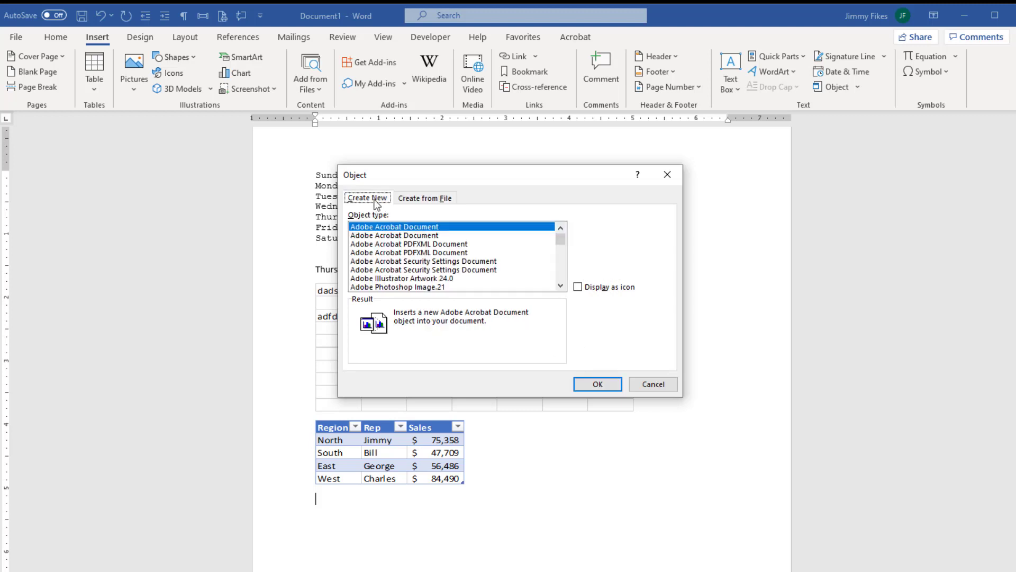
left_click(563, 285)
left_click(563, 285)
left_click(564, 284)
left_click(563, 285)
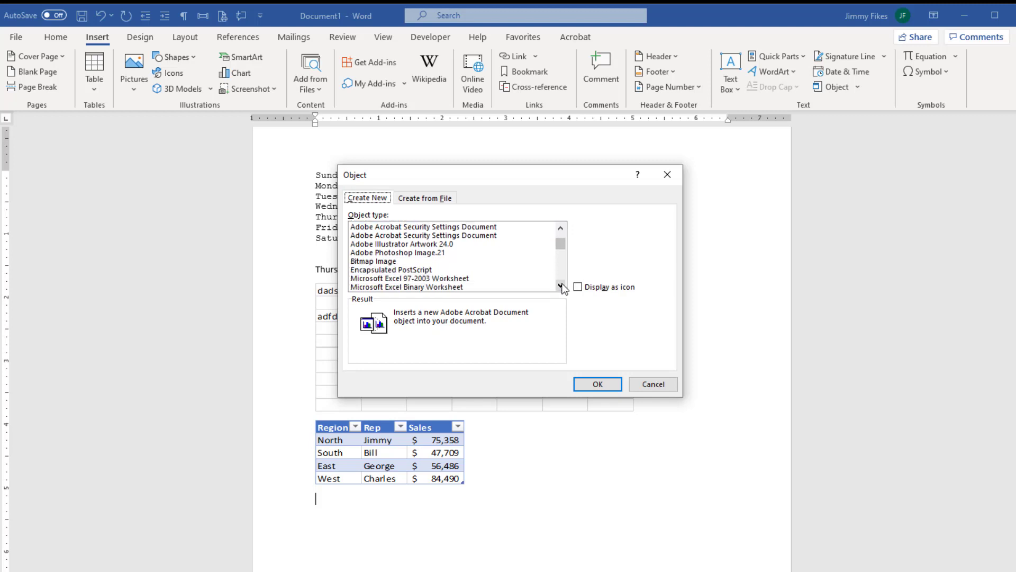
left_click(563, 284)
left_click(564, 284)
left_click(561, 286)
left_click(560, 285)
left_click(561, 285)
left_click(561, 285)
left_click(560, 286)
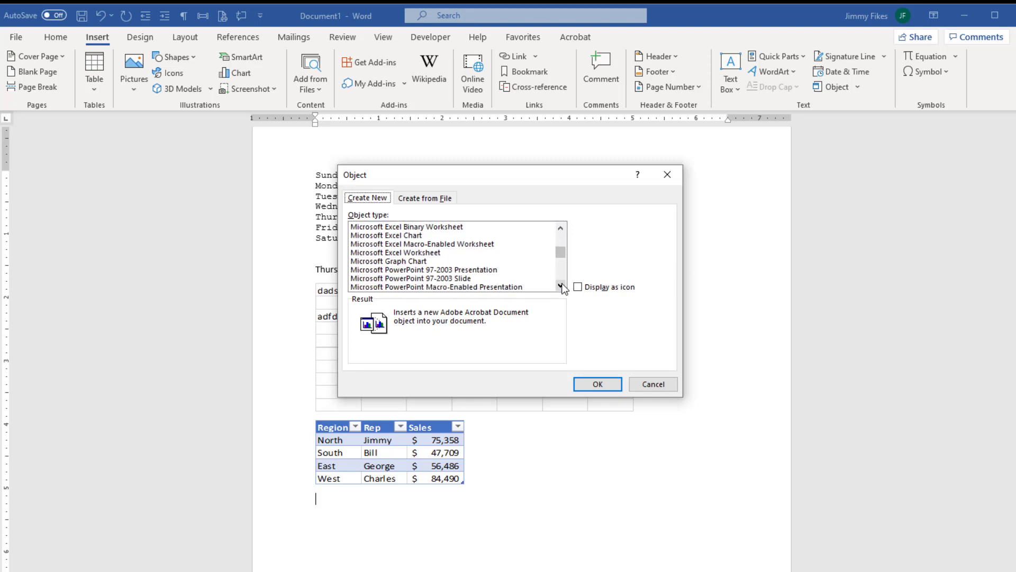
left_click(560, 285)
left_click(560, 285)
left_click(561, 286)
left_click(560, 285)
left_click(560, 285)
left_click(560, 285)
left_click(561, 285)
left_click(560, 285)
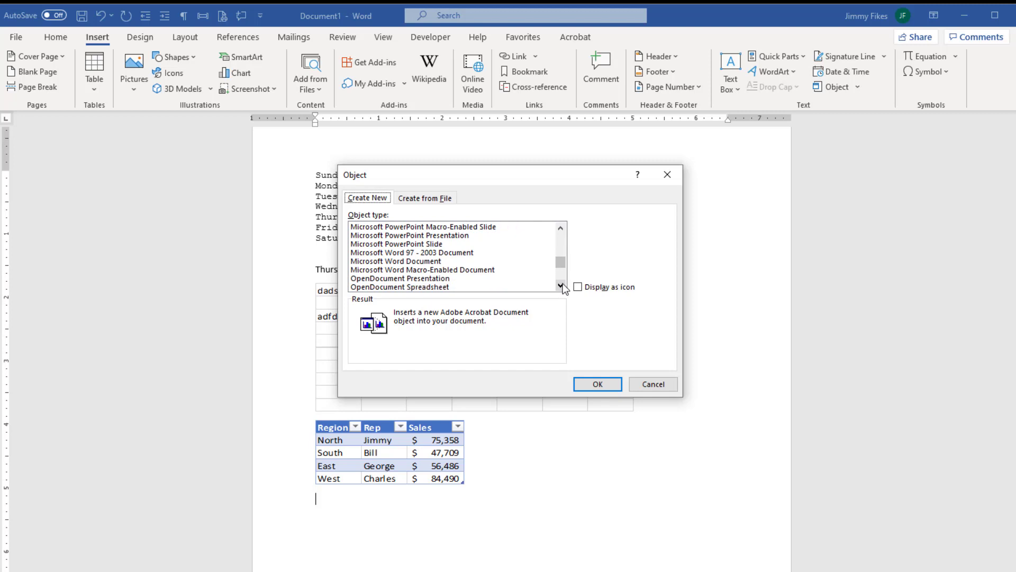
left_click(561, 286)
left_click(561, 286)
left_click(560, 286)
left_click(561, 285)
left_click(561, 285)
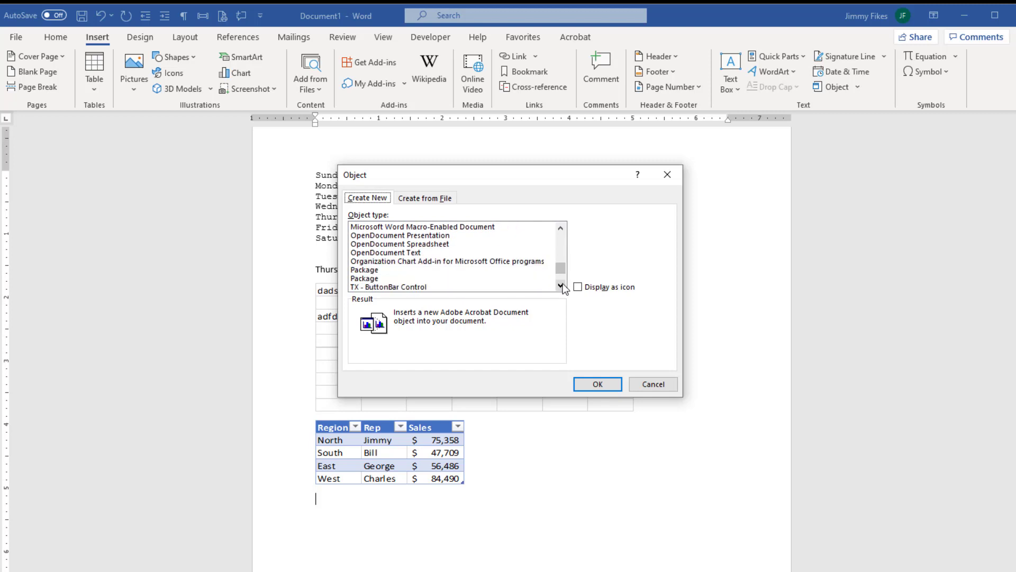
left_click(561, 285)
left_click(560, 285)
left_click(561, 285)
left_click(560, 286)
left_click(560, 286)
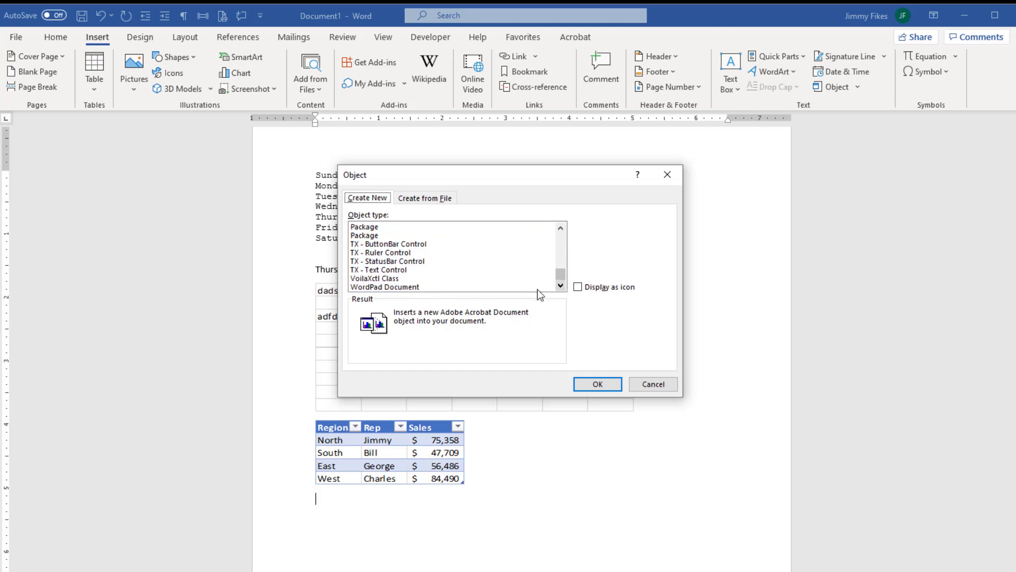
left_click(412, 287)
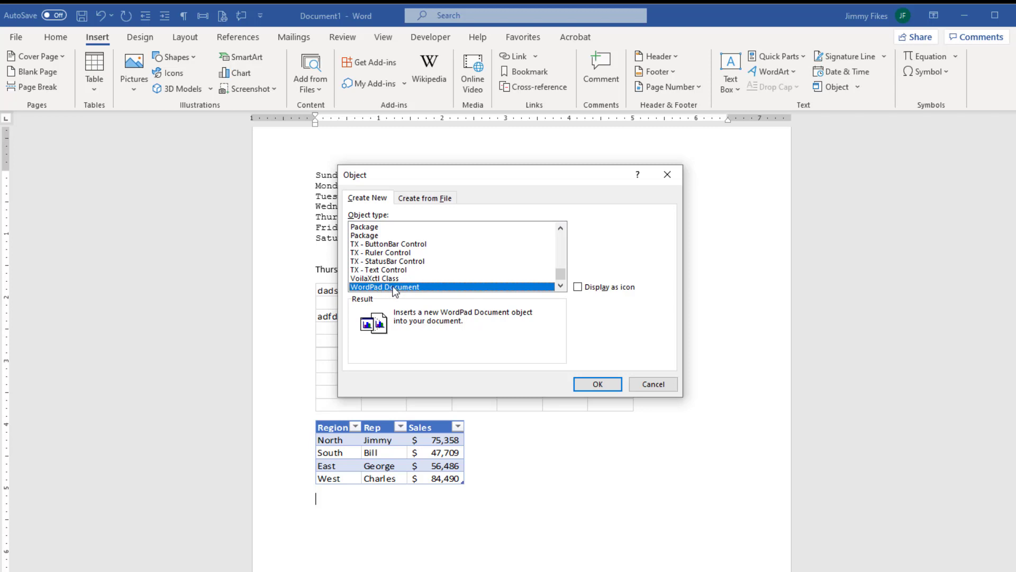
left_click(578, 385)
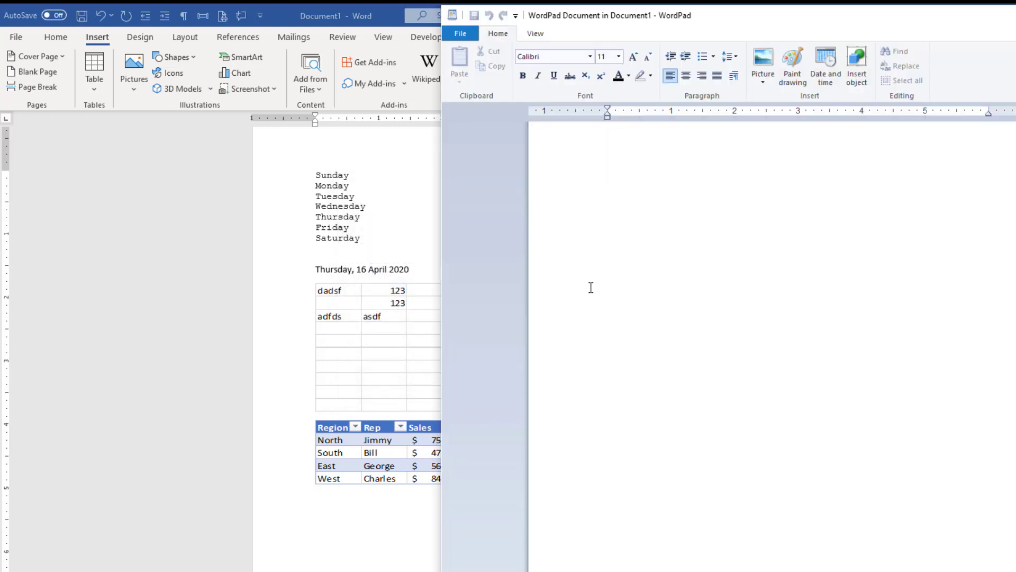
left_click(423, 233)
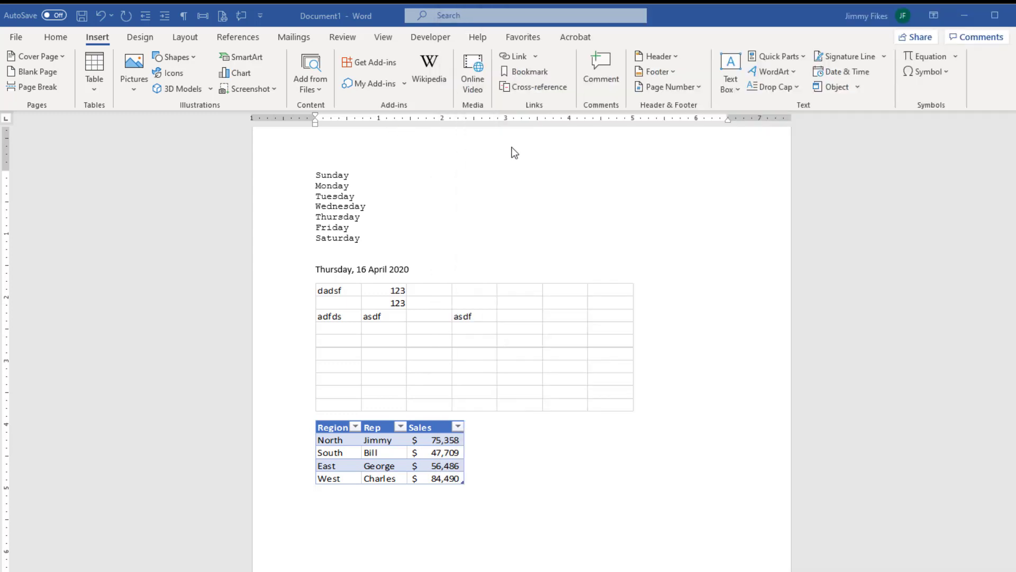
left_click(836, 87)
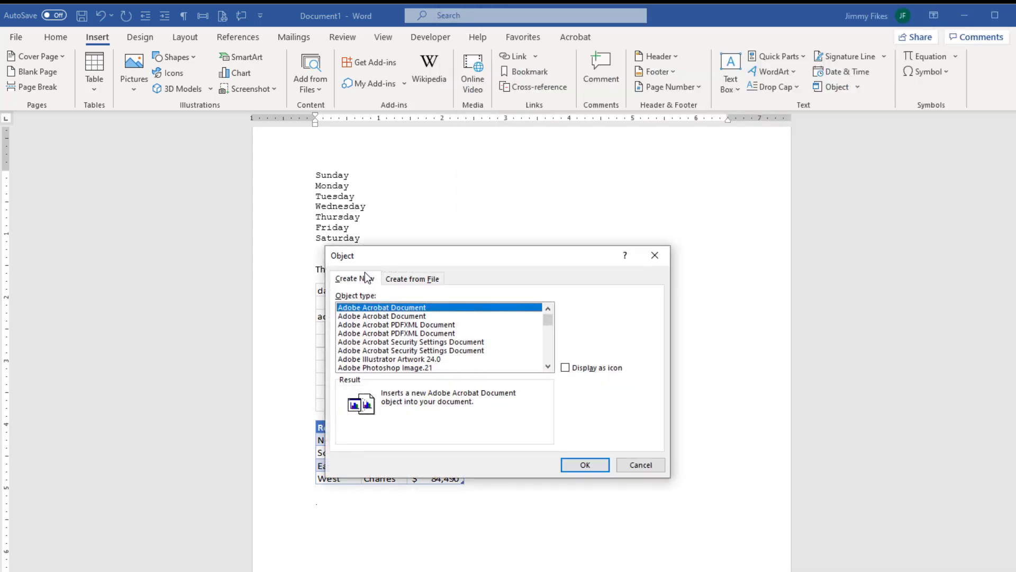
left_click_drag(548, 322, 548, 361)
left_click(372, 368)
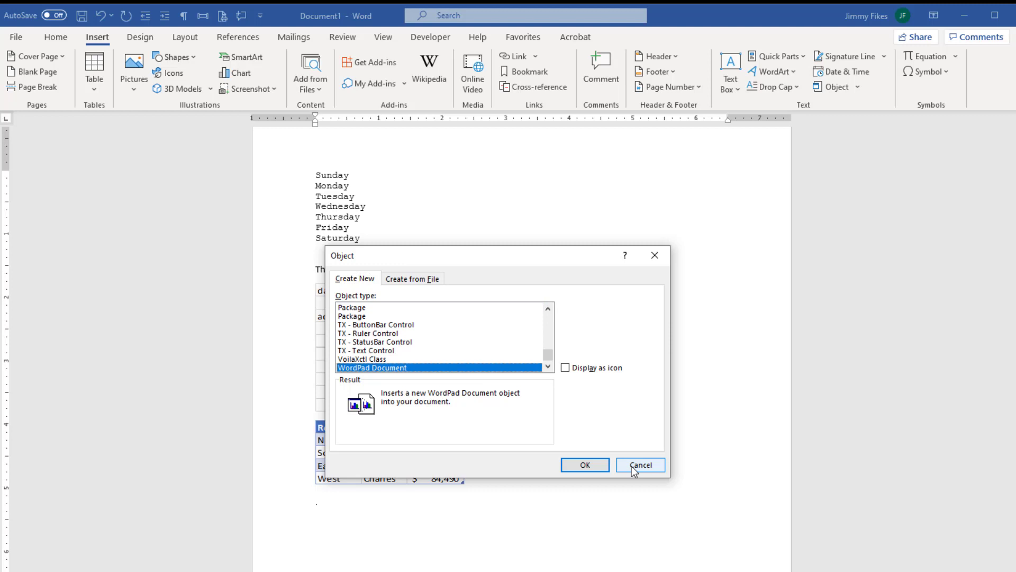
left_click(639, 465)
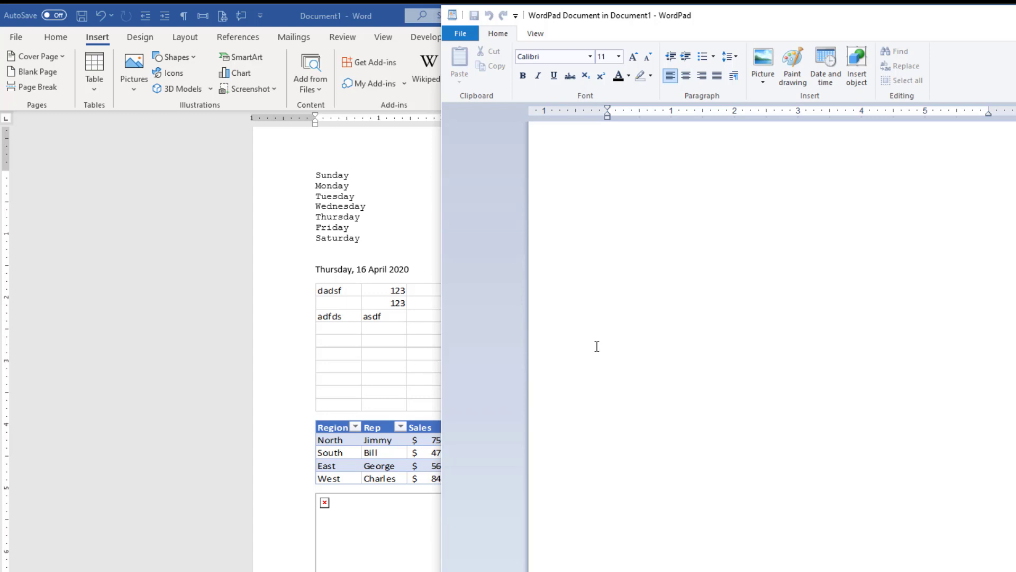
Enter the lines "Roses are red,", "Violets are blue,", "Some poems rhyme," and "And some poems don't." in the WordPad object and return to the document
type("Rose")
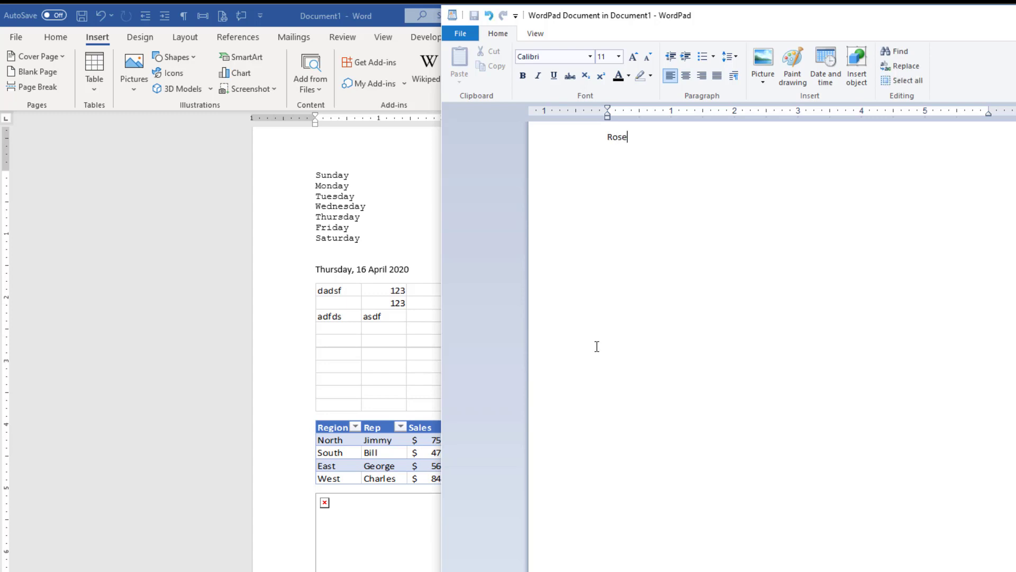
type("s are red,")
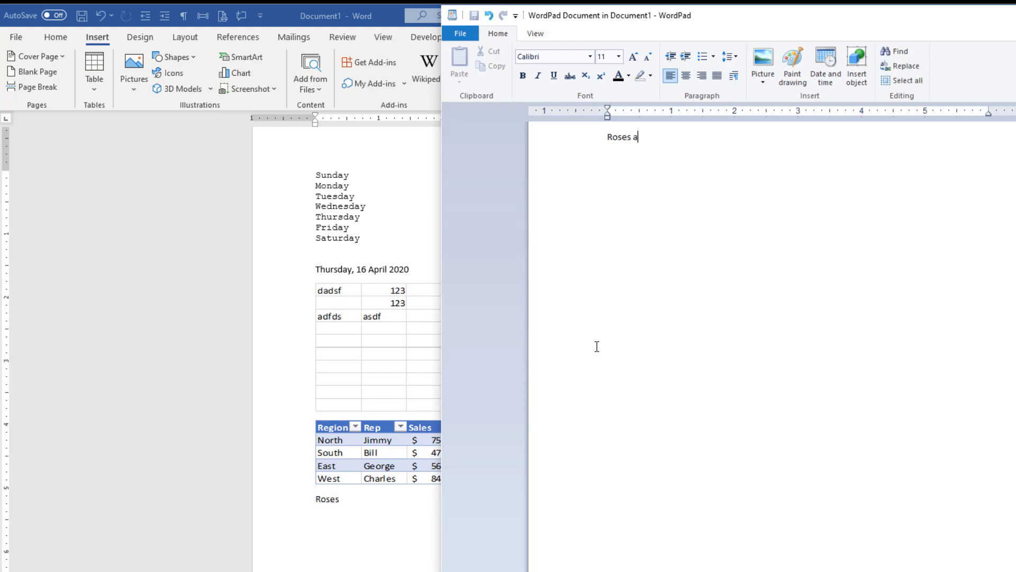
key("Return")
type("Violets are blue,")
key("Return")
type("Some poems rhyme,")
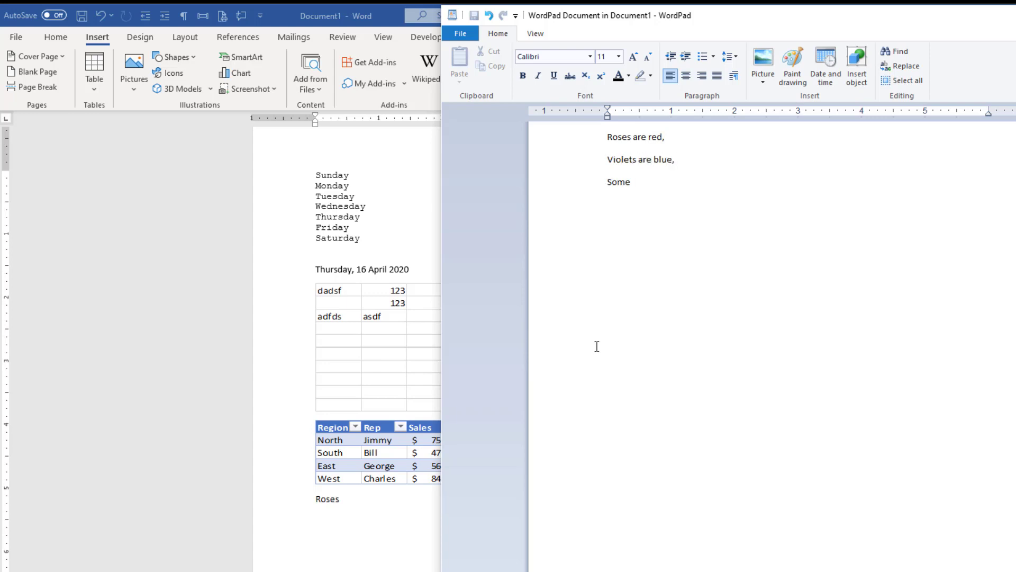
key("Return")
type("And so")
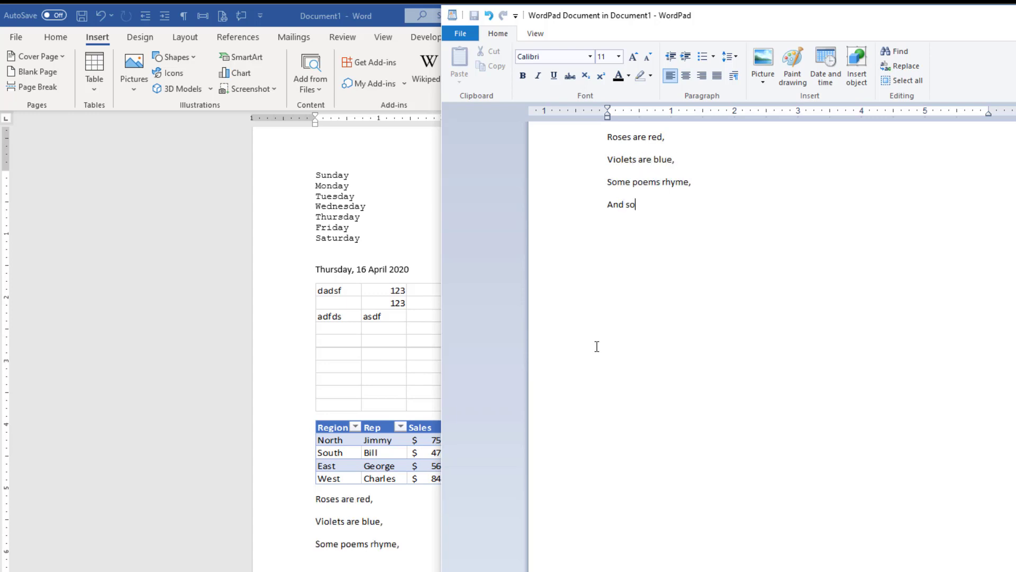
type("me poems don't.")
left_click(385, 524)
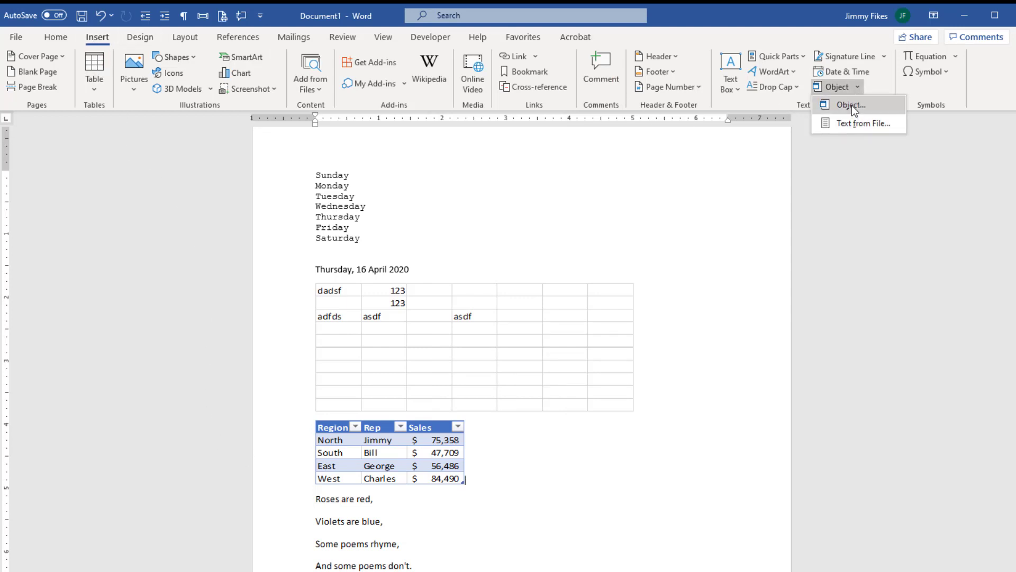
Start inserting another object and switch to creating it from an existing file
left_click(851, 105)
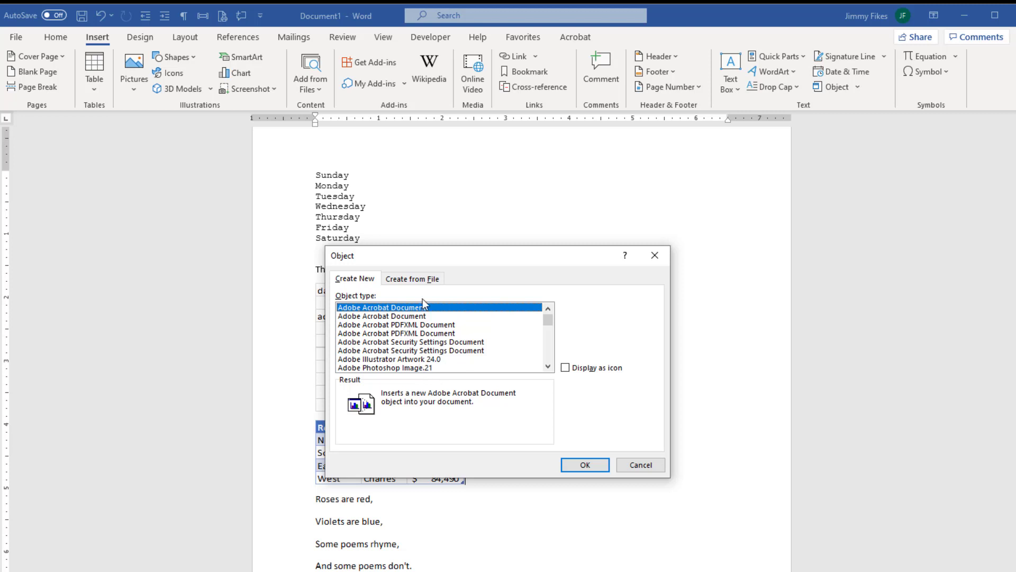
left_click(420, 281)
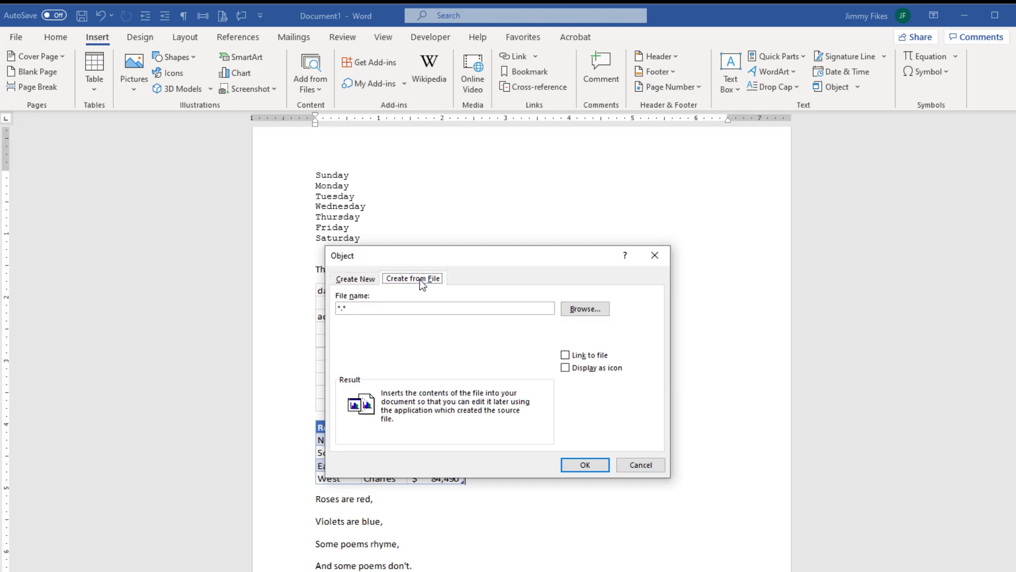